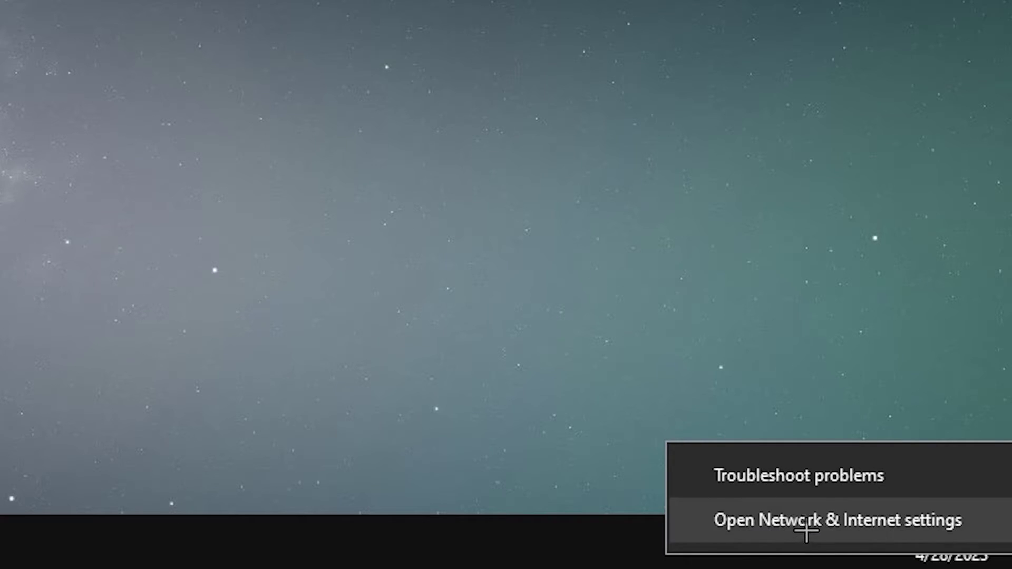
Open the properties of the Ethernet connection from the network adapter options
click(804, 528)
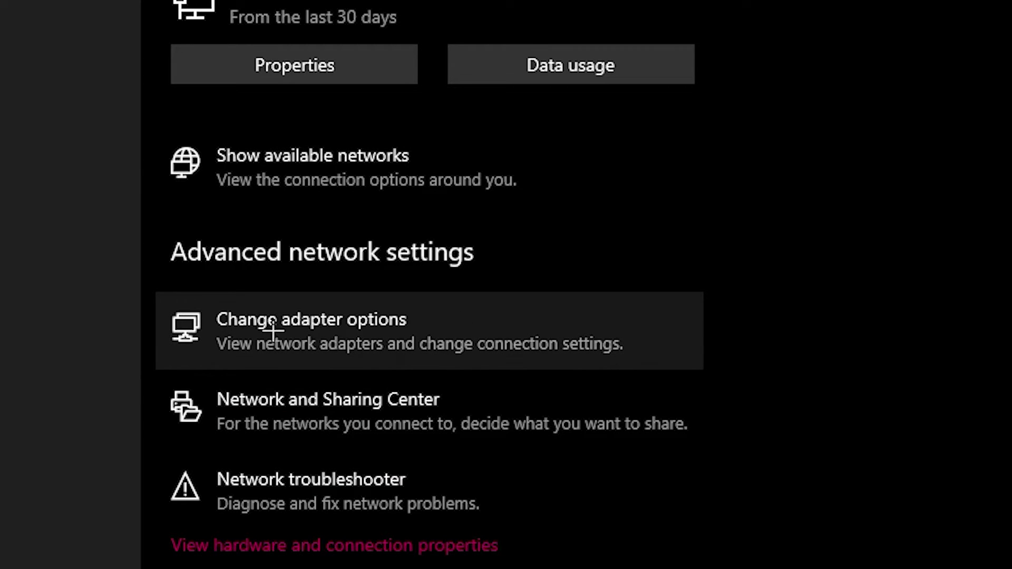
click(580, 333)
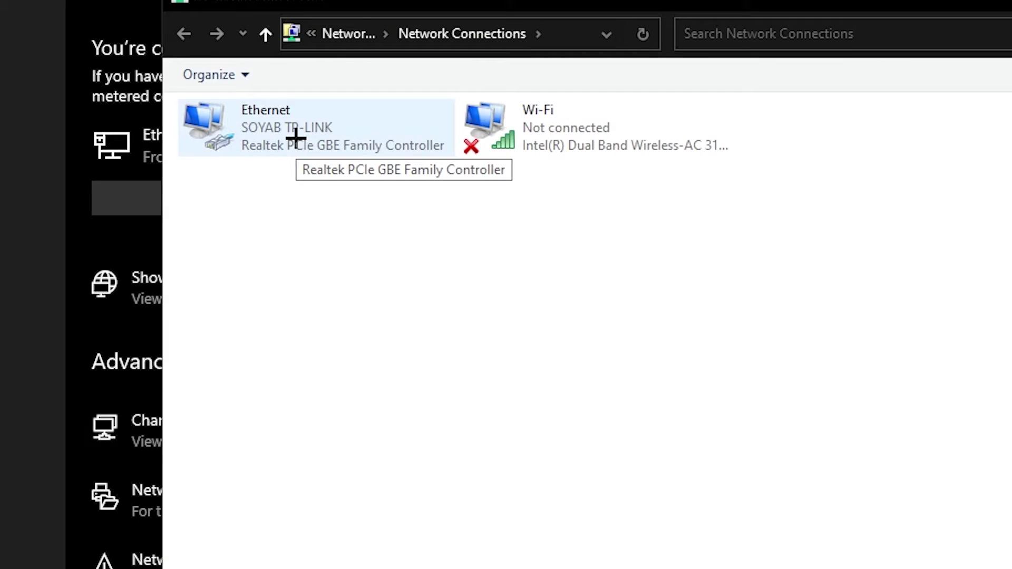
click(278, 188)
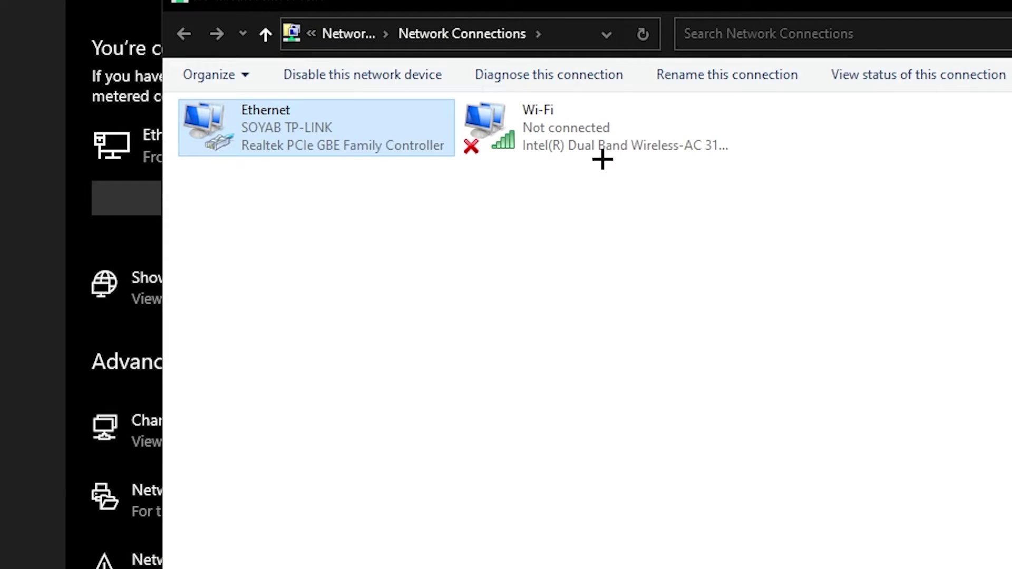
click(424, 194)
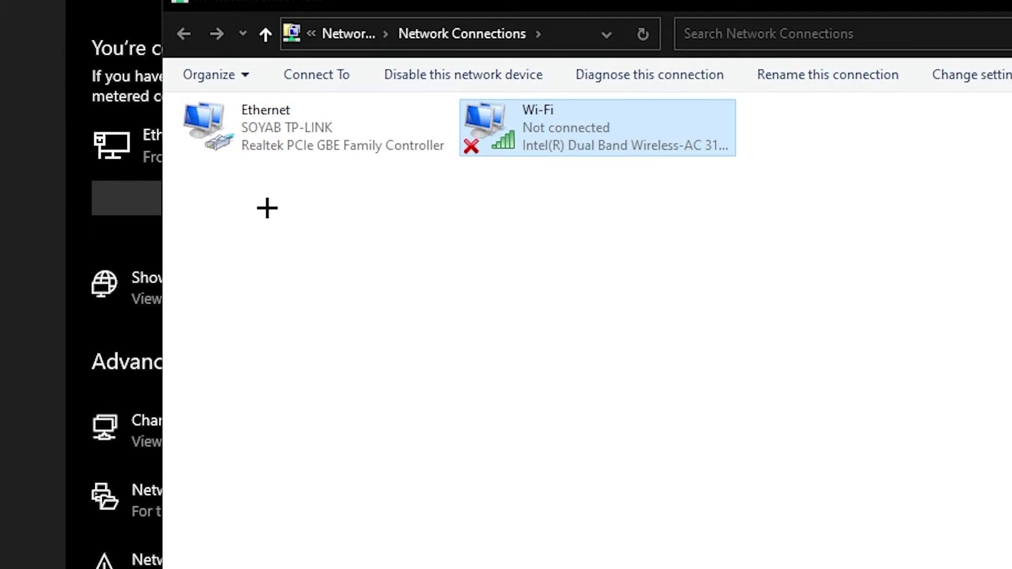
click(284, 131)
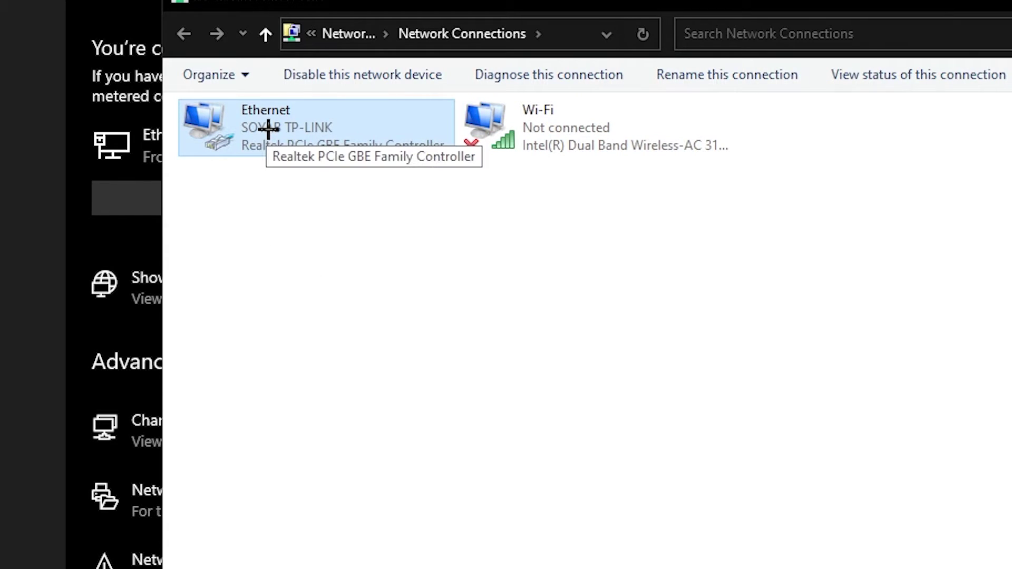
right_click(269, 131)
click(350, 390)
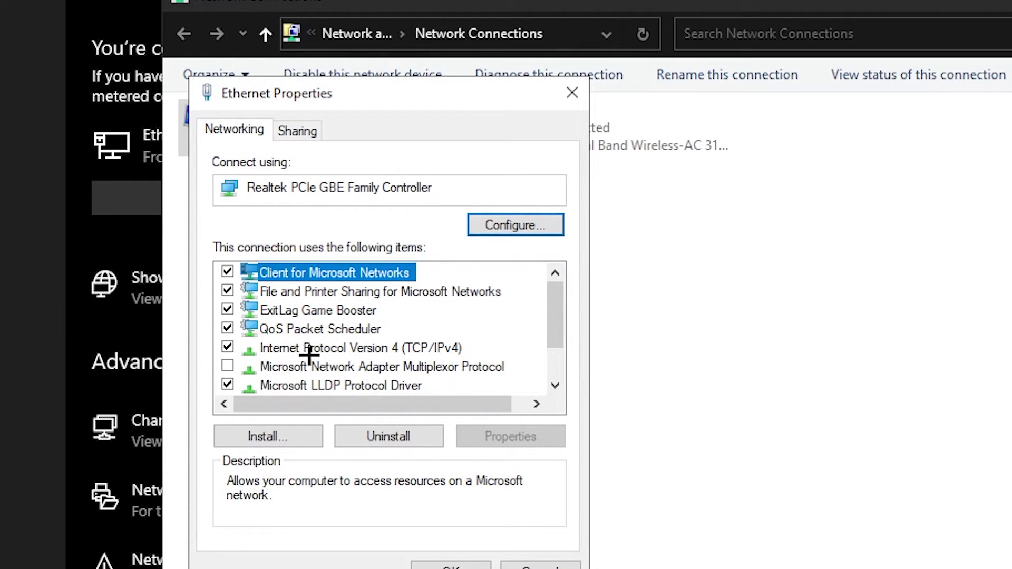
Set the Ethernet connection's IPv4 DNS servers to 8.8.8.8 (preferred) and 8.8.4.4 (alternate) and save the properties
click(312, 352)
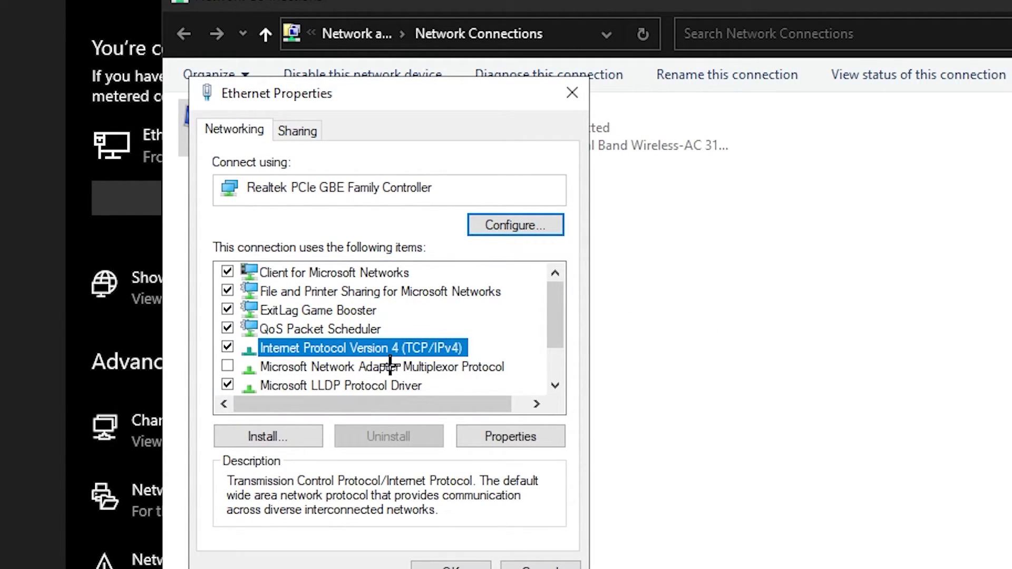
double_click(338, 349)
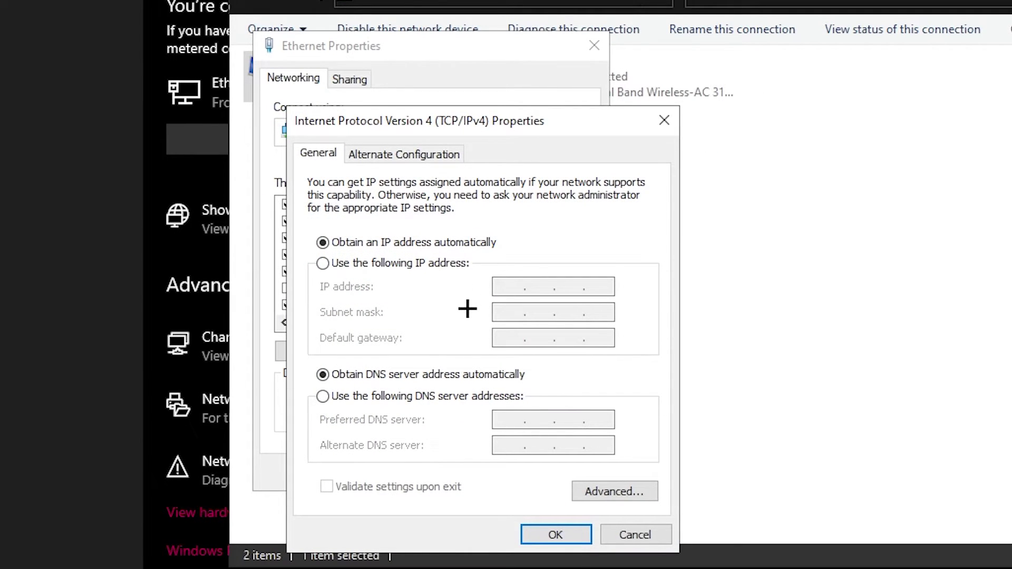
click(373, 398)
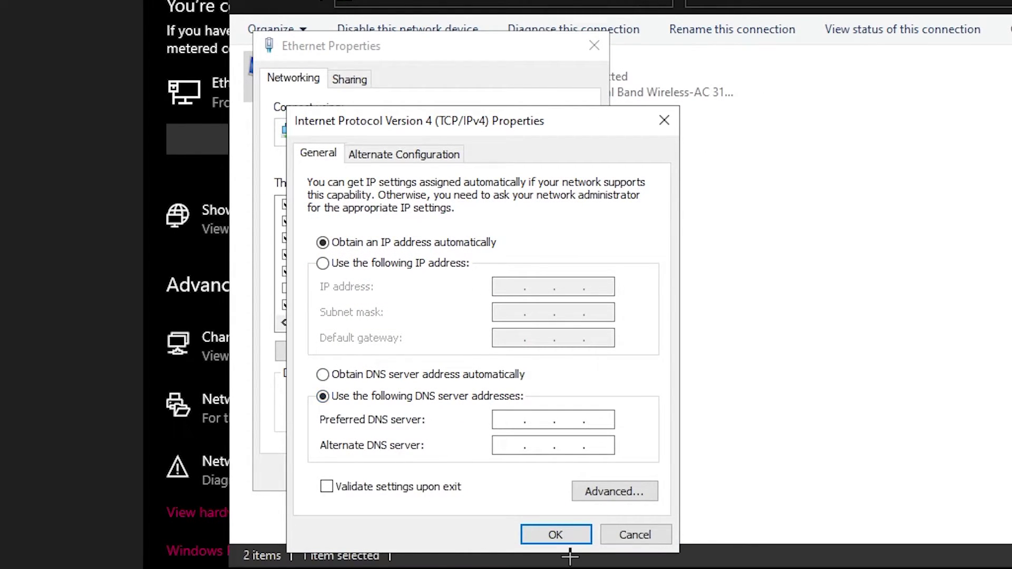
text(8.8.4.4)
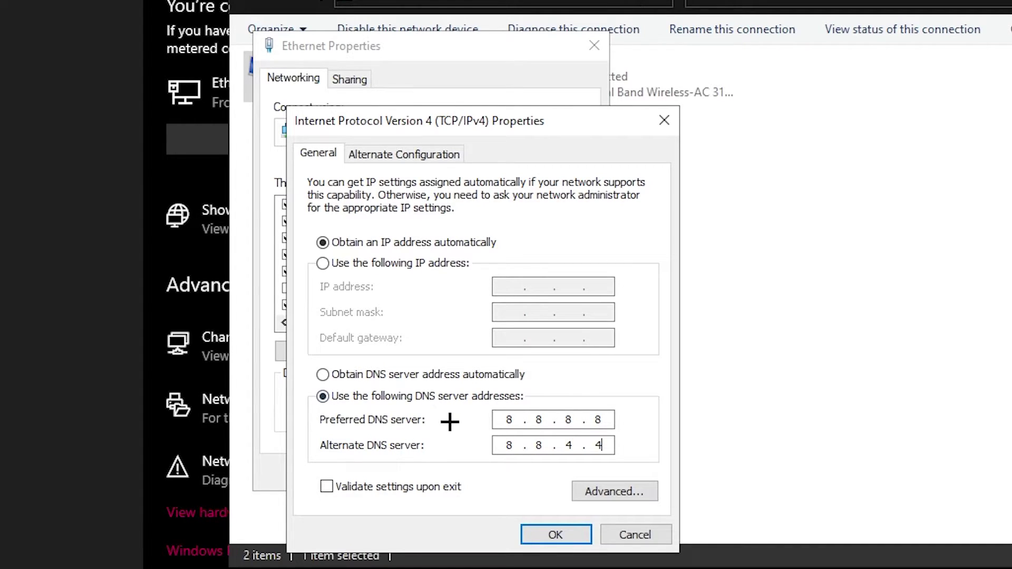
click(566, 537)
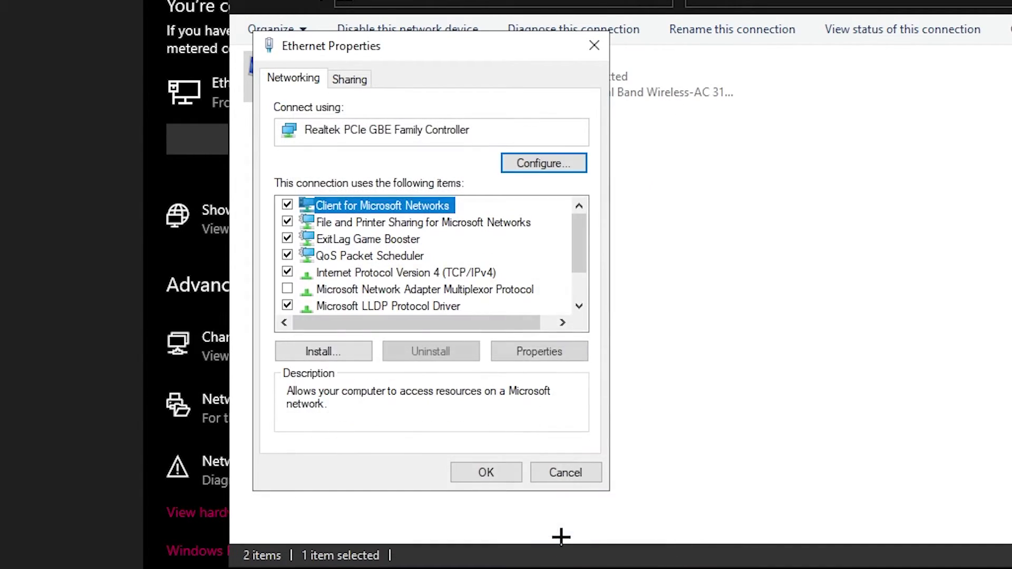
click(488, 469)
Refresh the network connections list and close its window
right_click(650, 257)
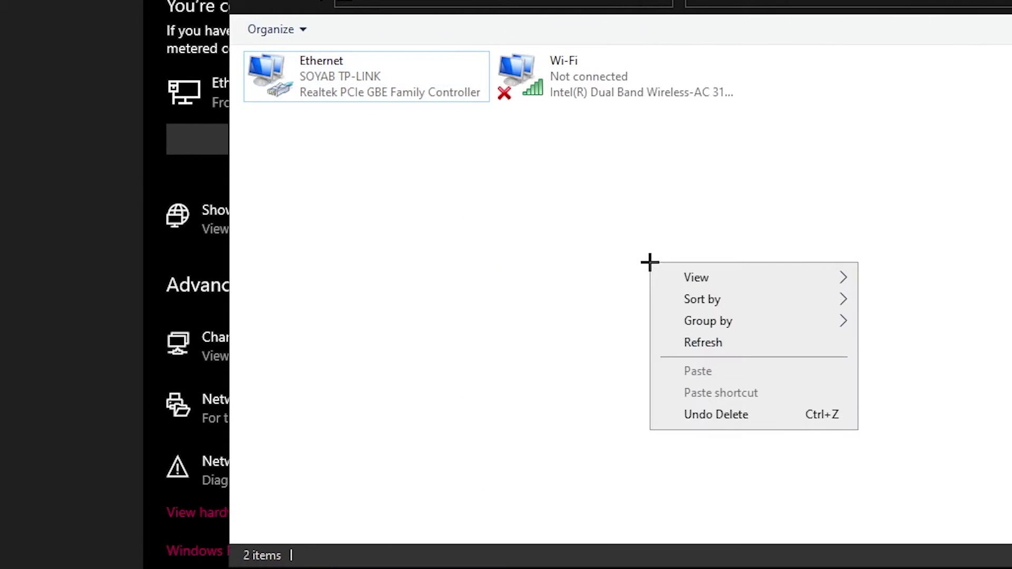
click(747, 343)
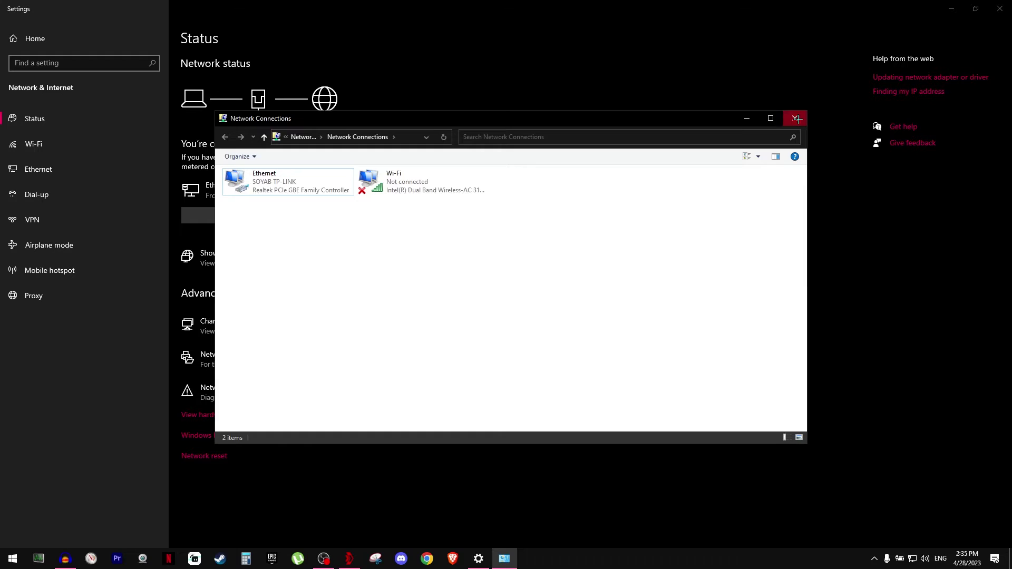
key(alt+F4)
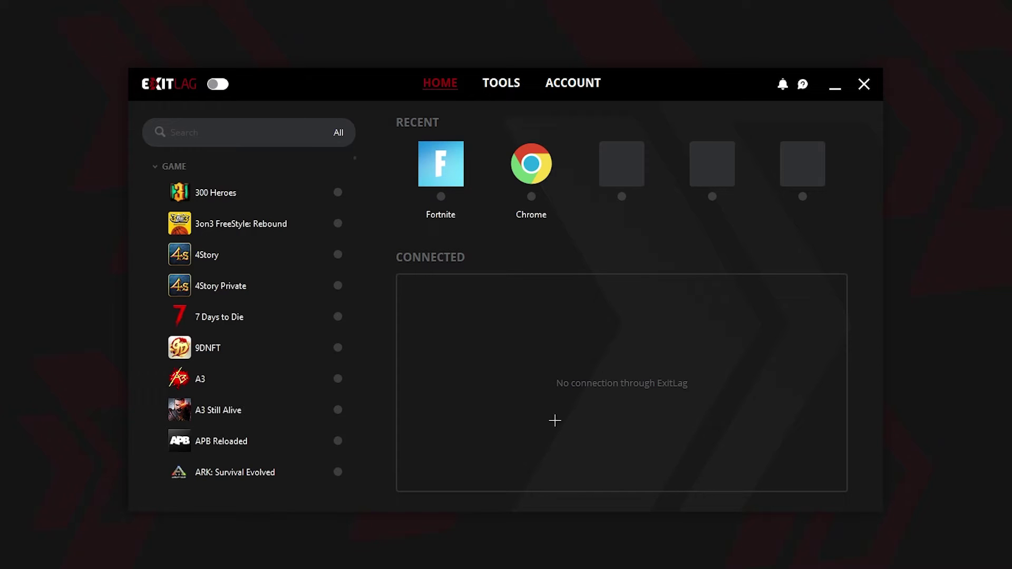
In ExitLag, search the game list for Fortnite, view its route page and return to the home page
click(218, 132)
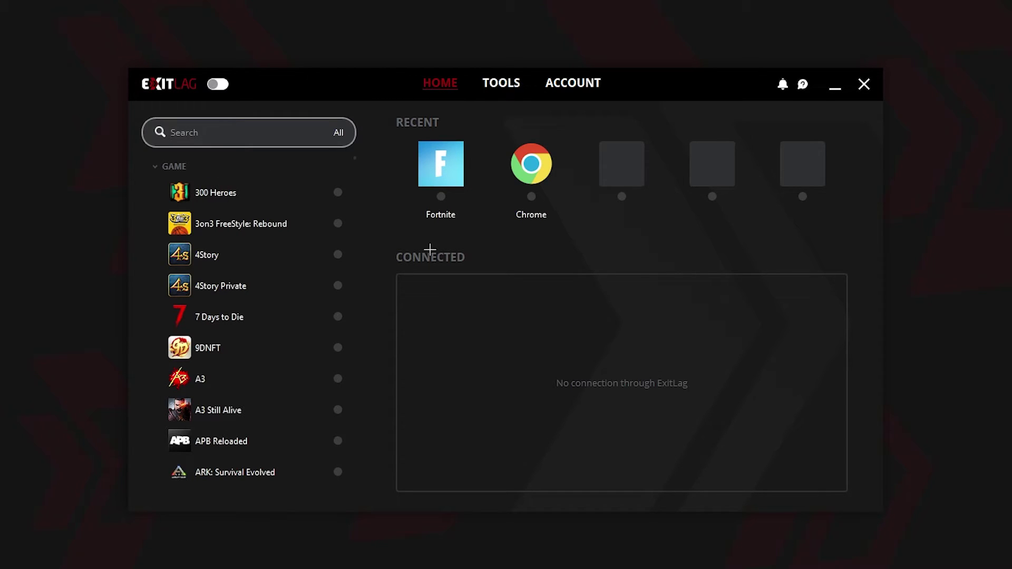
text(fORTNITE)
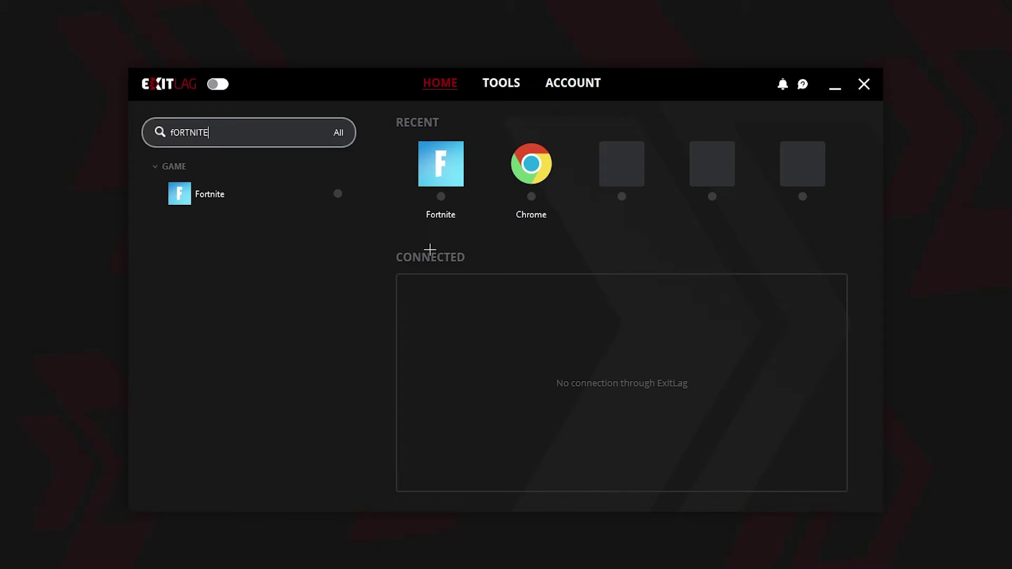
click(188, 198)
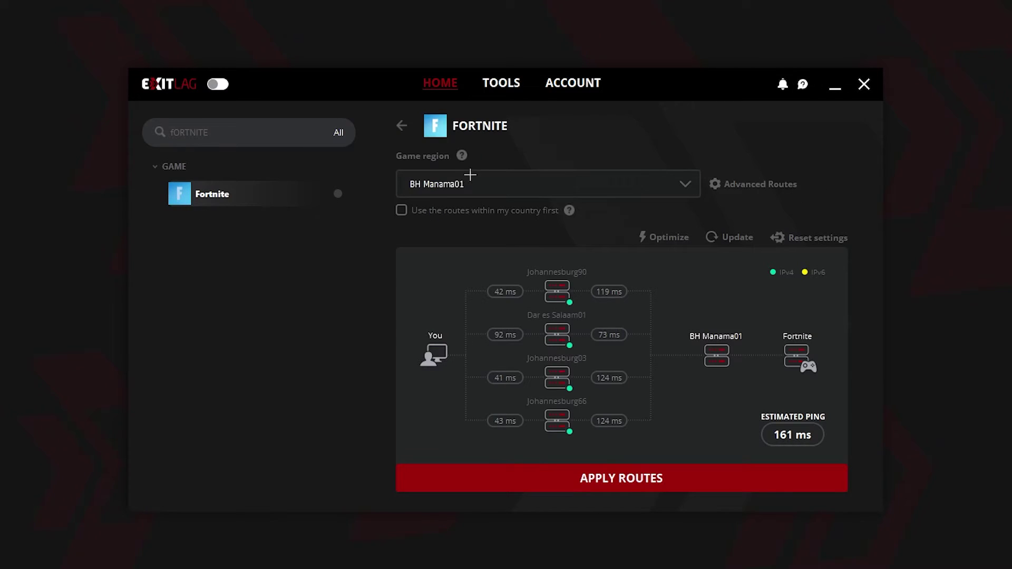
click(402, 126)
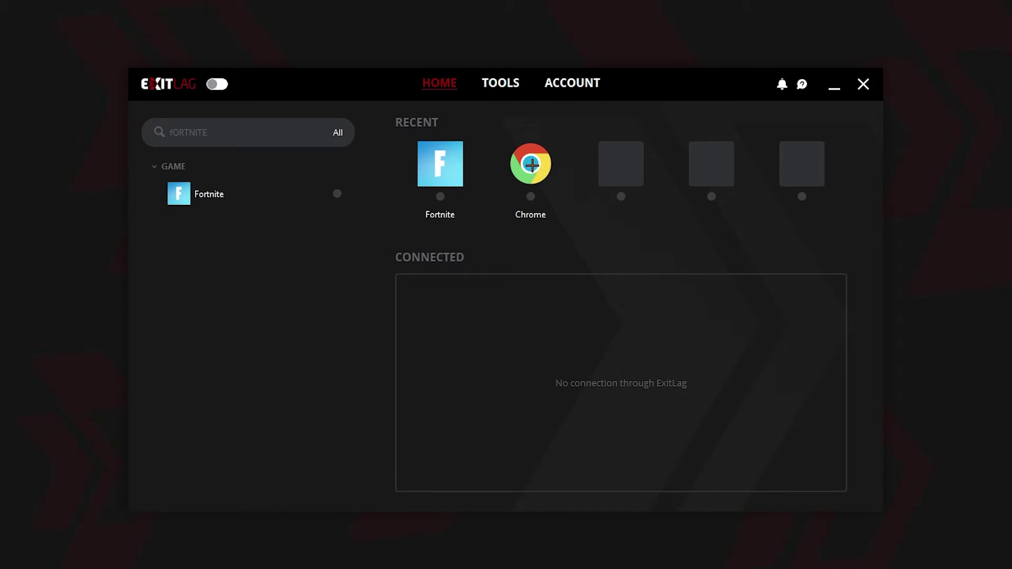
Examine the regions offered for Chrome's routes and return to the home page without choosing one
click(531, 164)
click(486, 185)
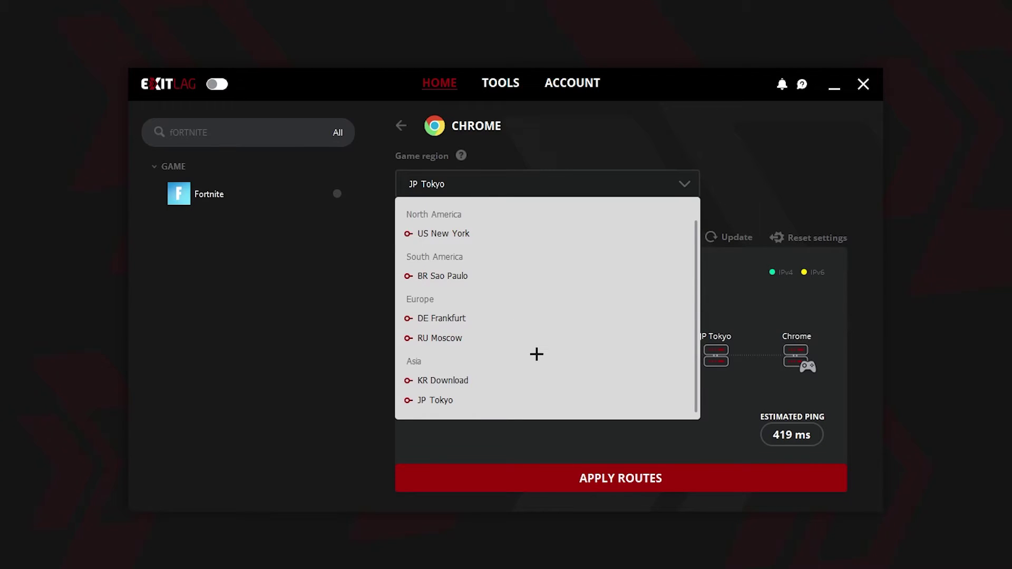
scroll(535, 353, up, 1)
scroll(537, 353, down, 1)
scroll(538, 351, up, 1)
click(502, 445)
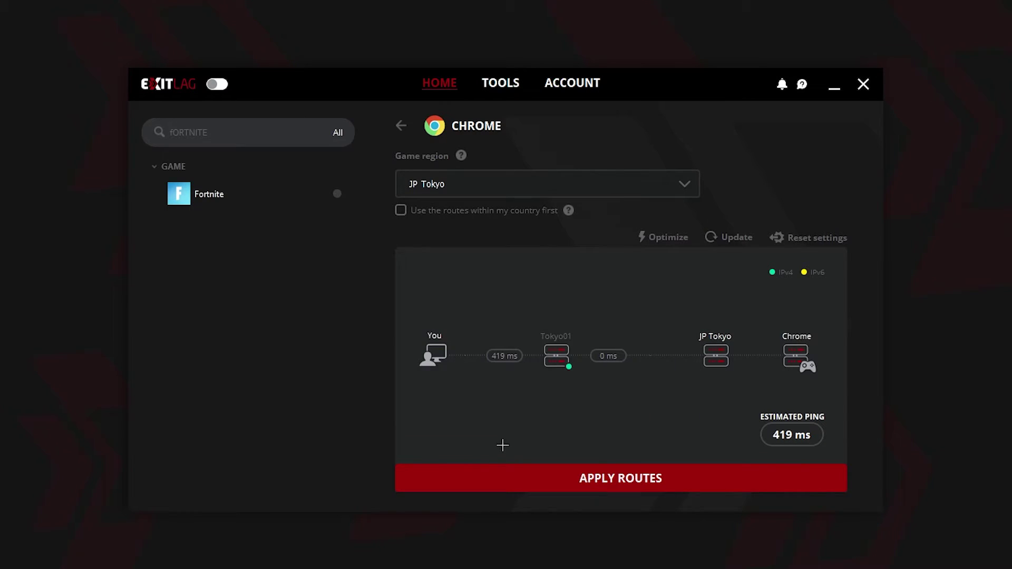
click(401, 127)
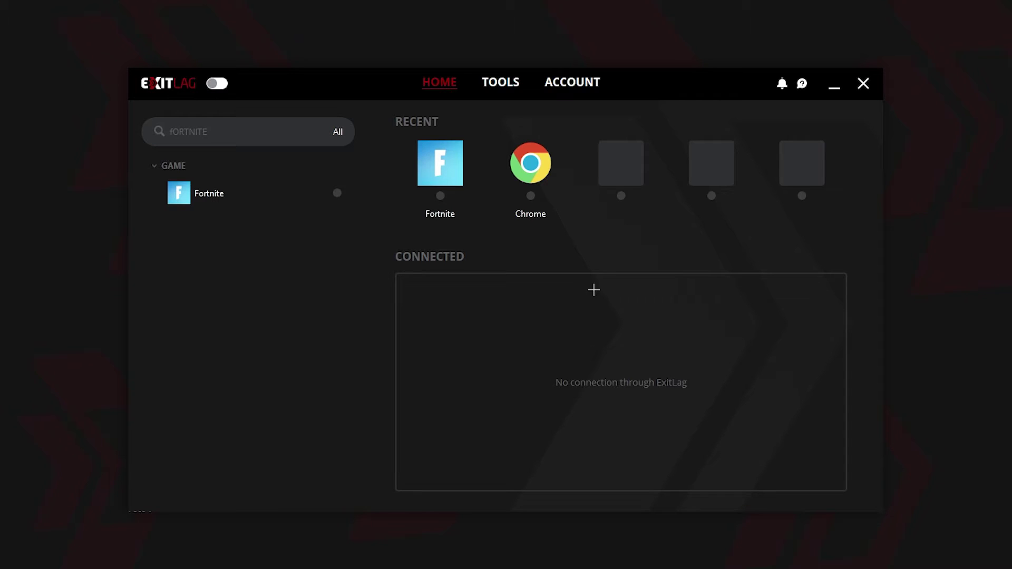
Open Fortnite's route page and switch its game region to AE Dubai01 and back to BH Manama01
click(449, 163)
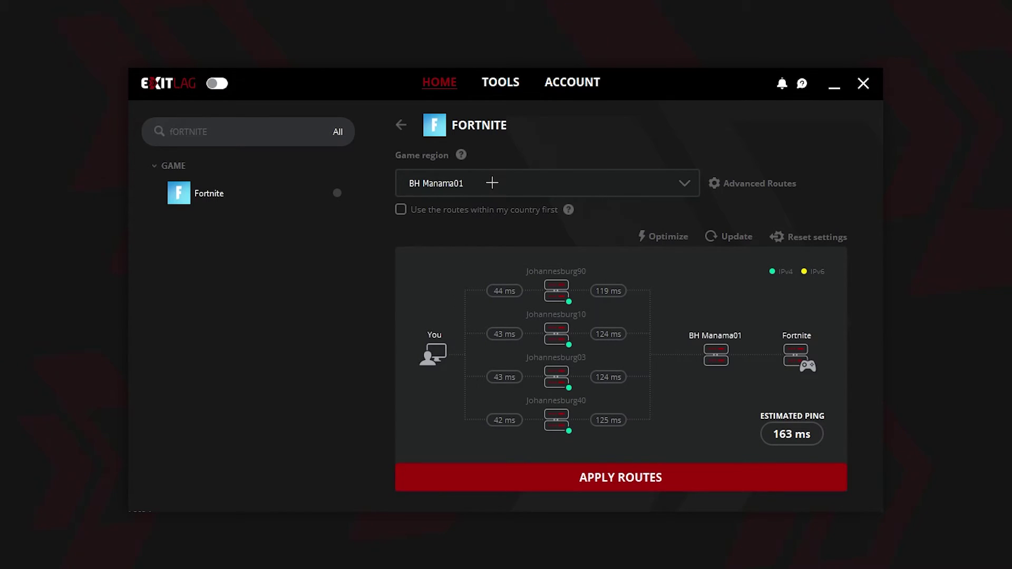
click(492, 183)
scroll(500, 321, up, 1)
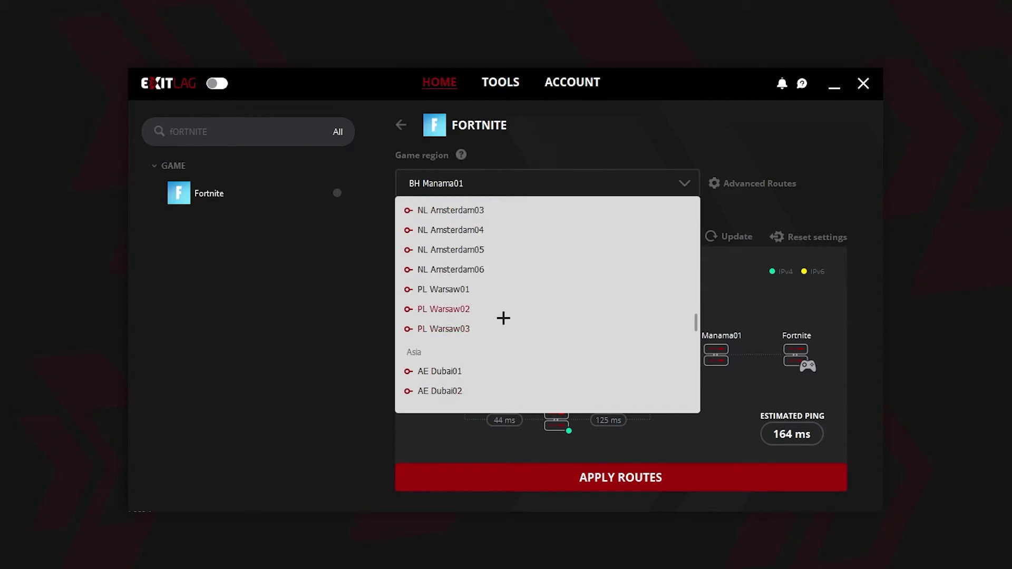
scroll(503, 317, down, 2)
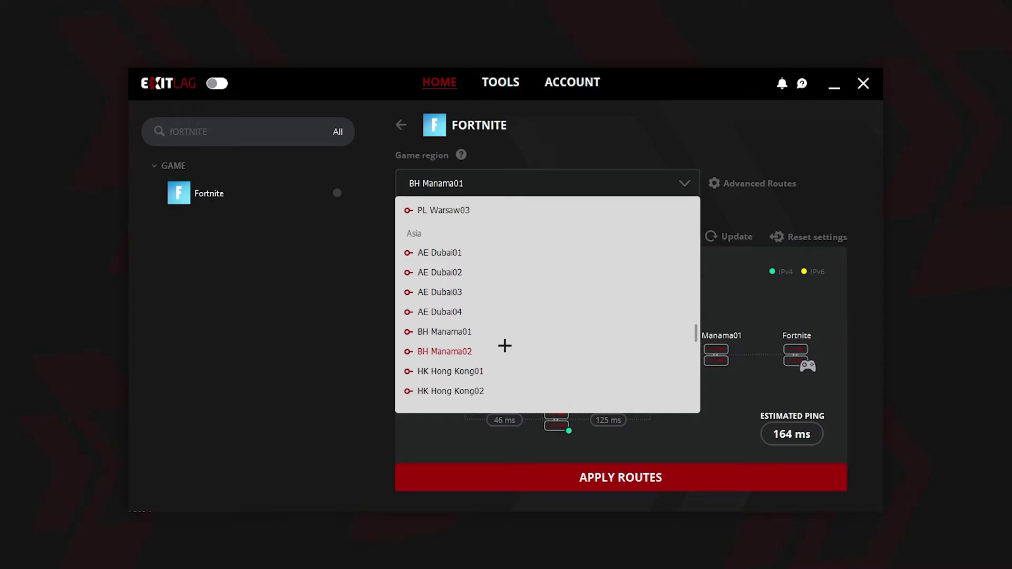
click(455, 255)
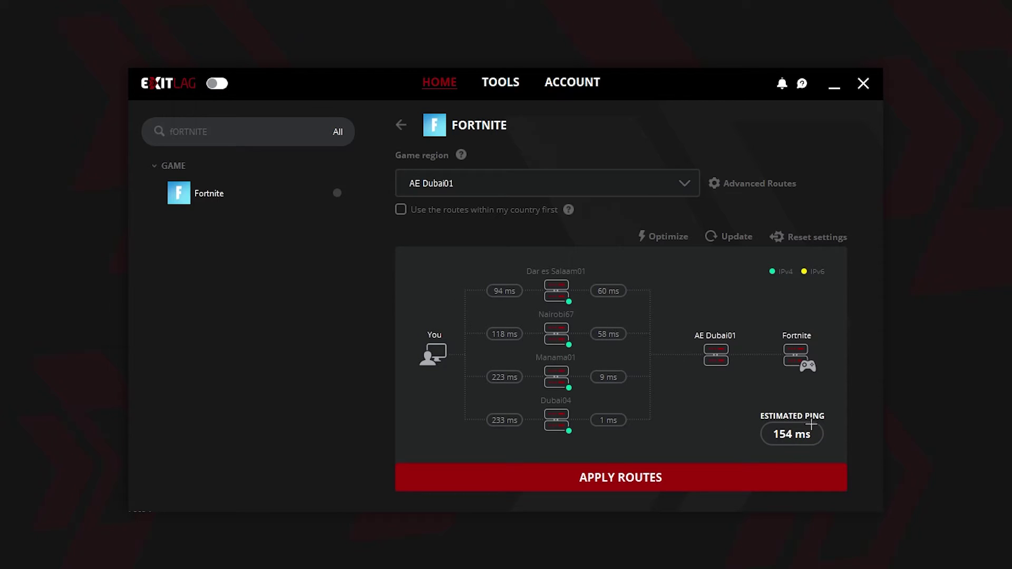
click(441, 187)
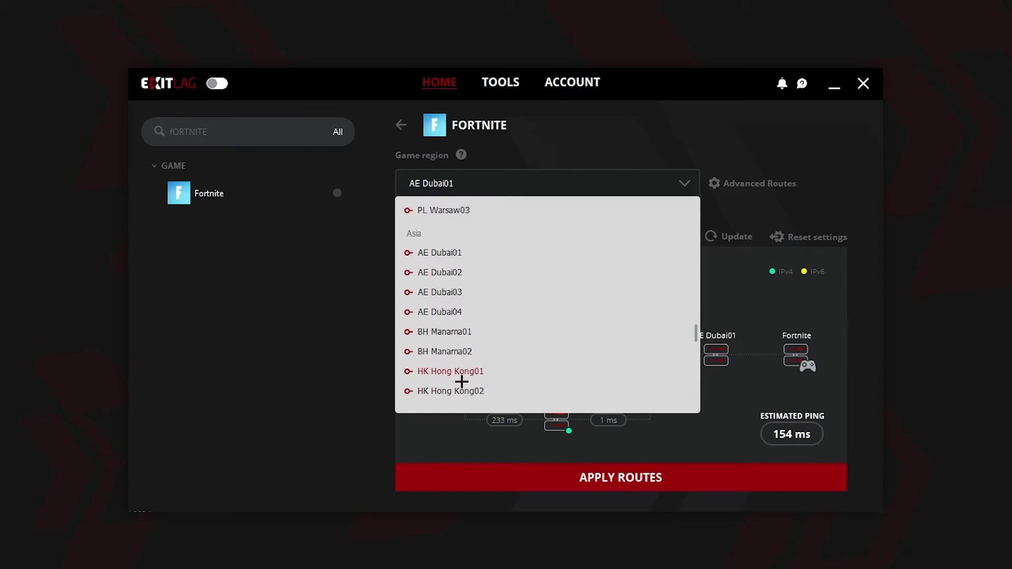
click(459, 334)
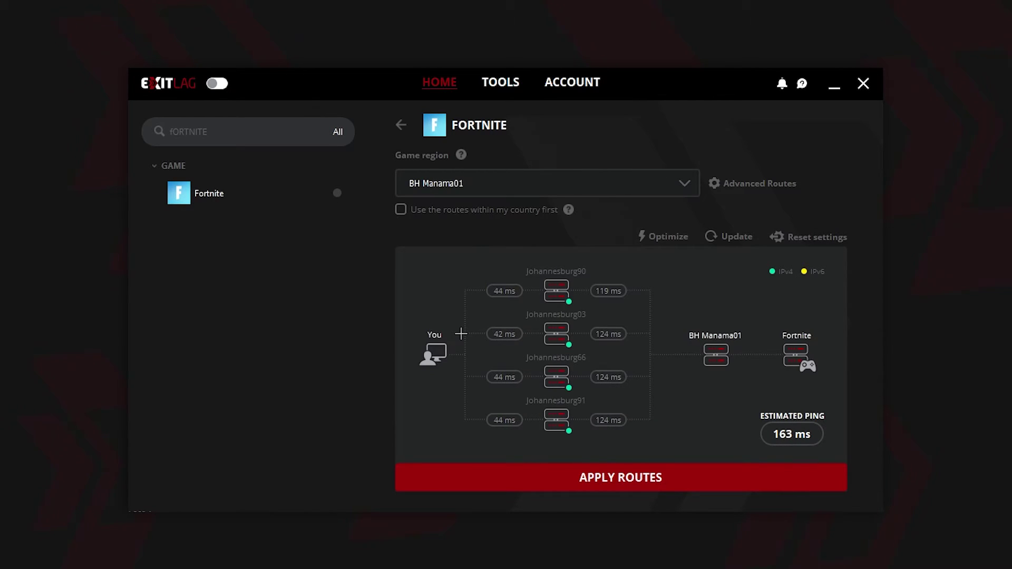
Browse the available servers and set Fortnite's game region to All regions (Recommended)
click(474, 177)
scroll(468, 339, up, 5)
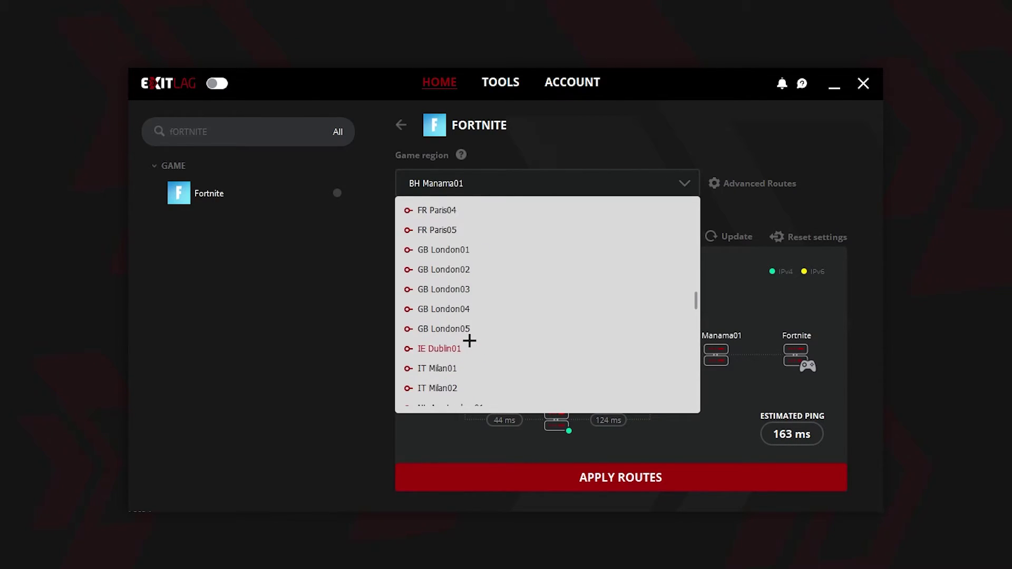
scroll(472, 338, up, 5)
scroll(476, 330, down, 20)
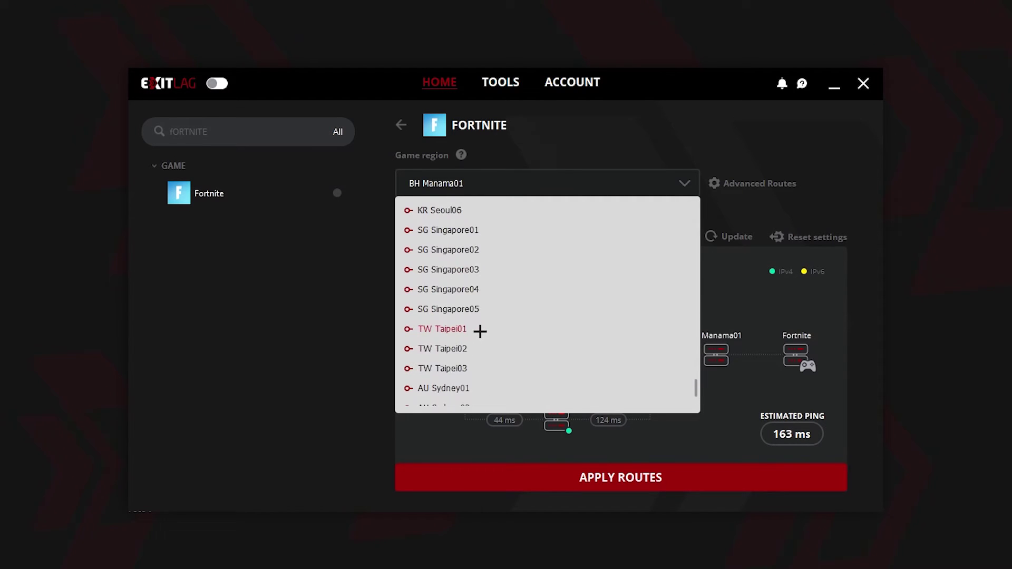
scroll(480, 330, down, 2)
scroll(481, 329, up, 4)
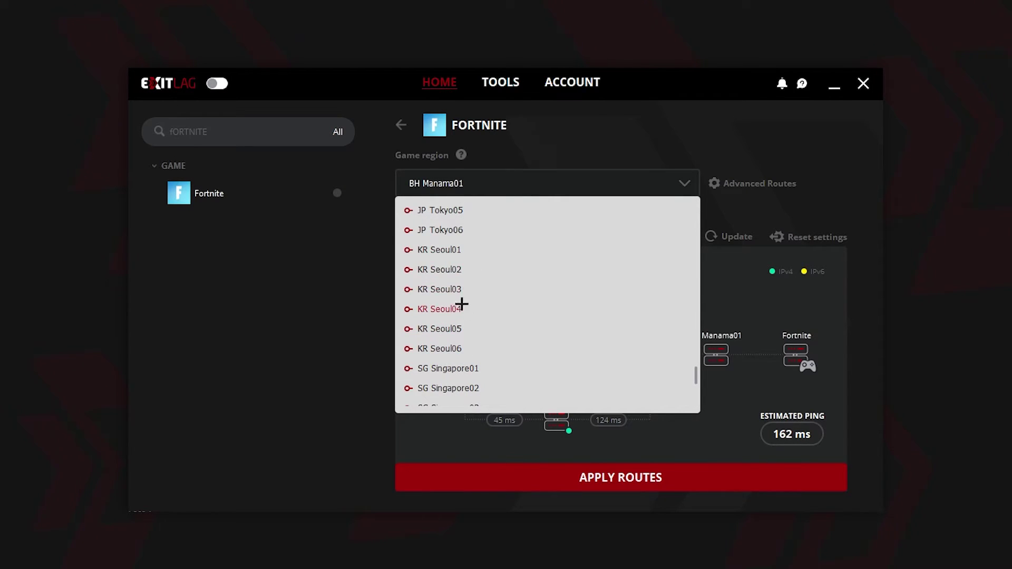
scroll(463, 316, up, 3)
scroll(474, 314, up, 8)
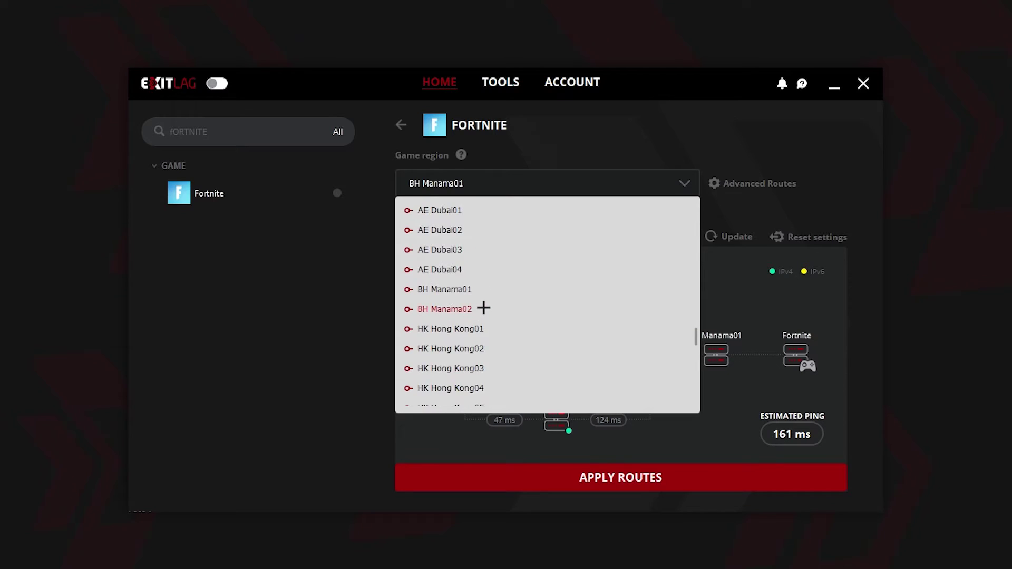
scroll(483, 308, up, 15)
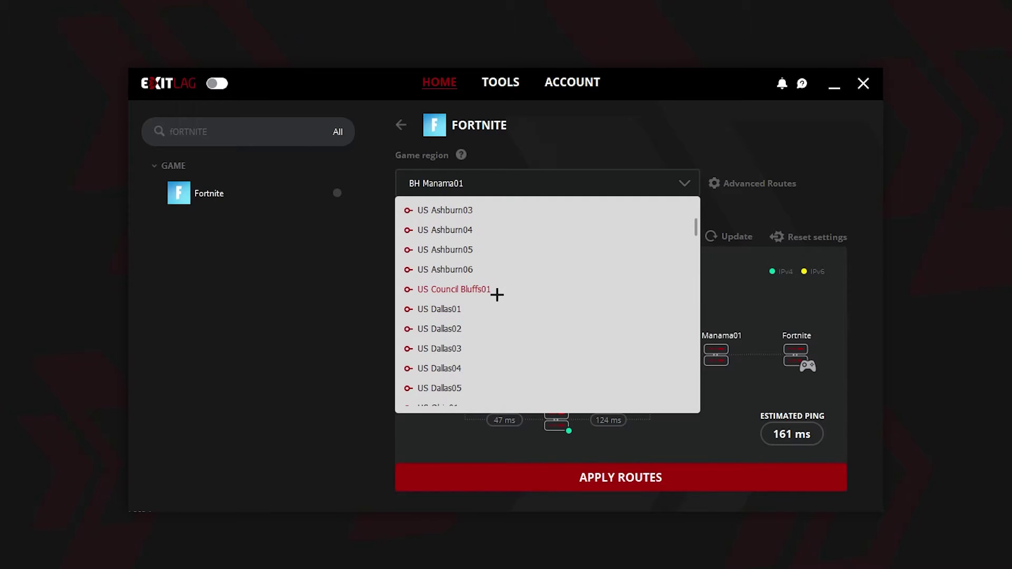
scroll(496, 295, up, 3)
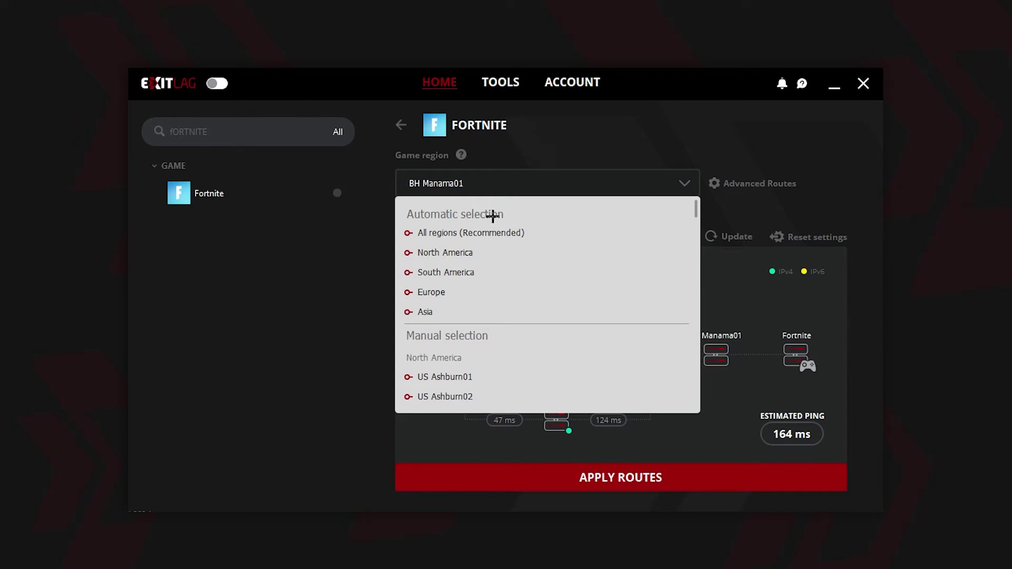
click(451, 233)
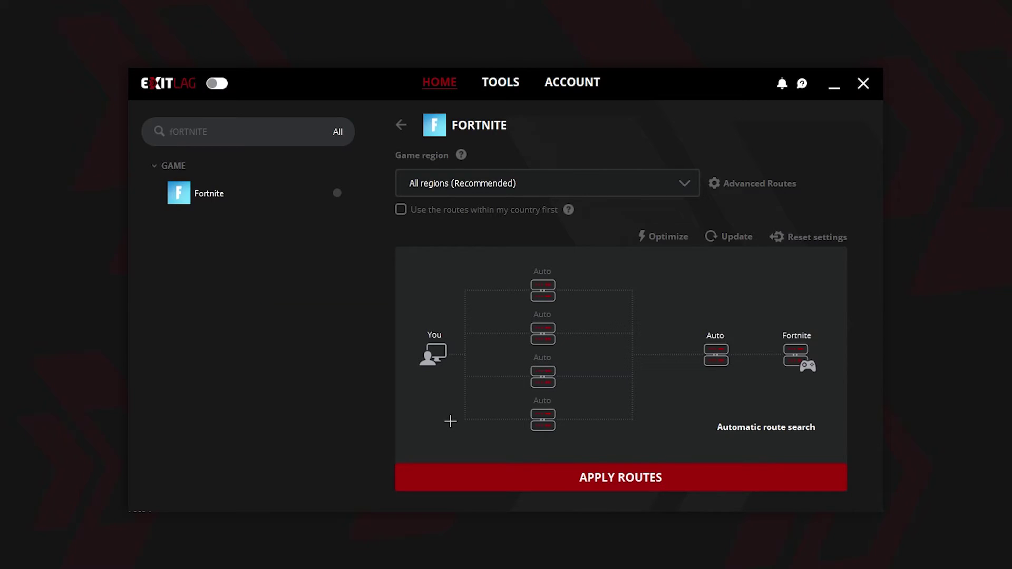
Set Fortnite's game region to the BH Manama01 server
click(515, 181)
scroll(467, 398, down, 20)
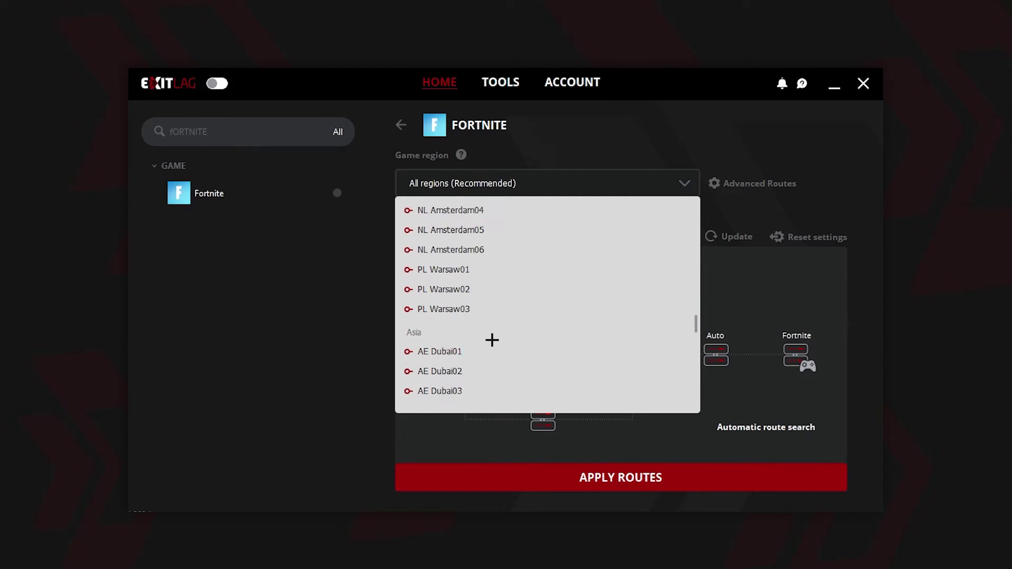
click(463, 250)
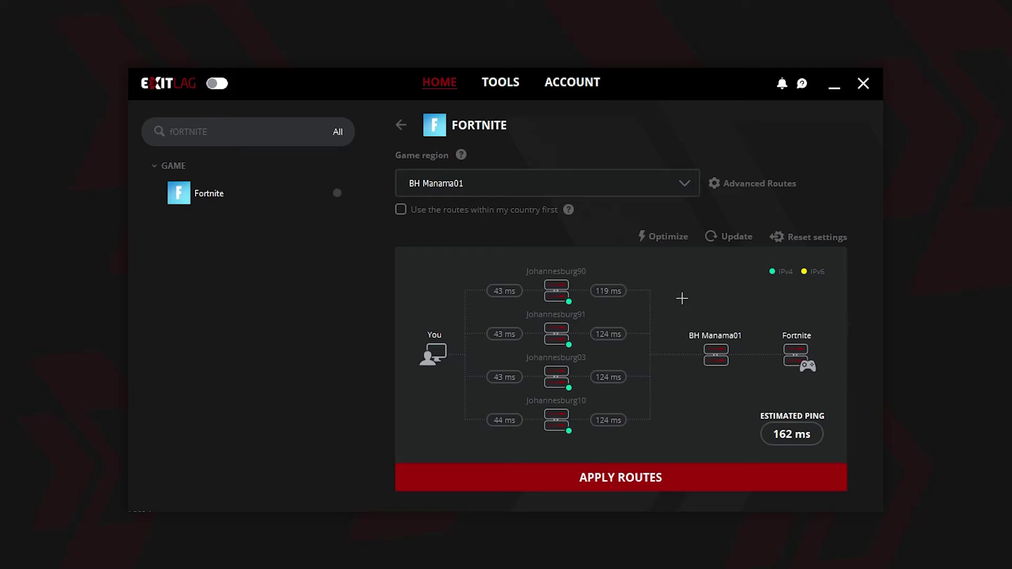
Apply Fortnite's advanced route settings with 0 TCP routes and 4 UDP routes
click(754, 184)
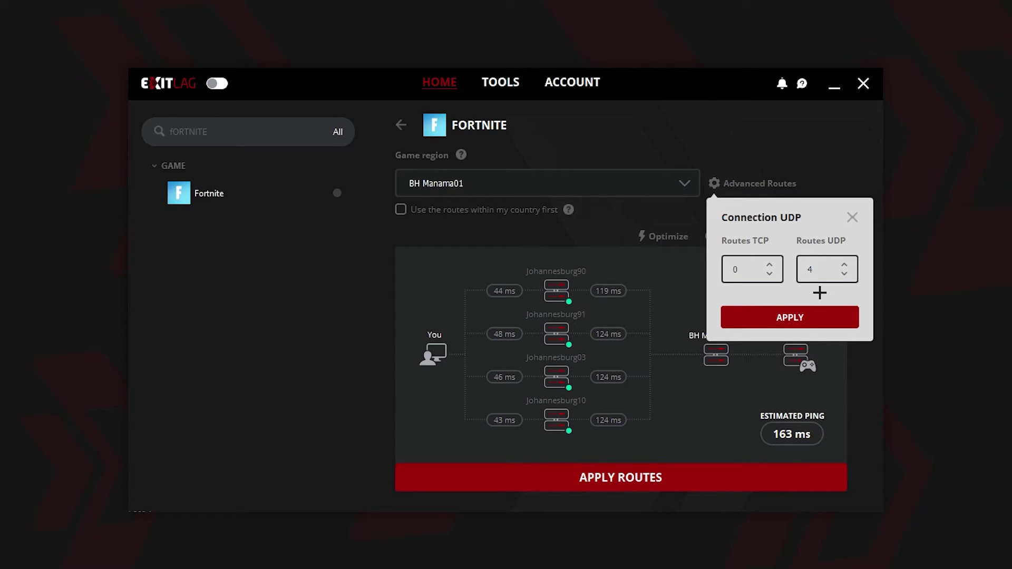
click(810, 317)
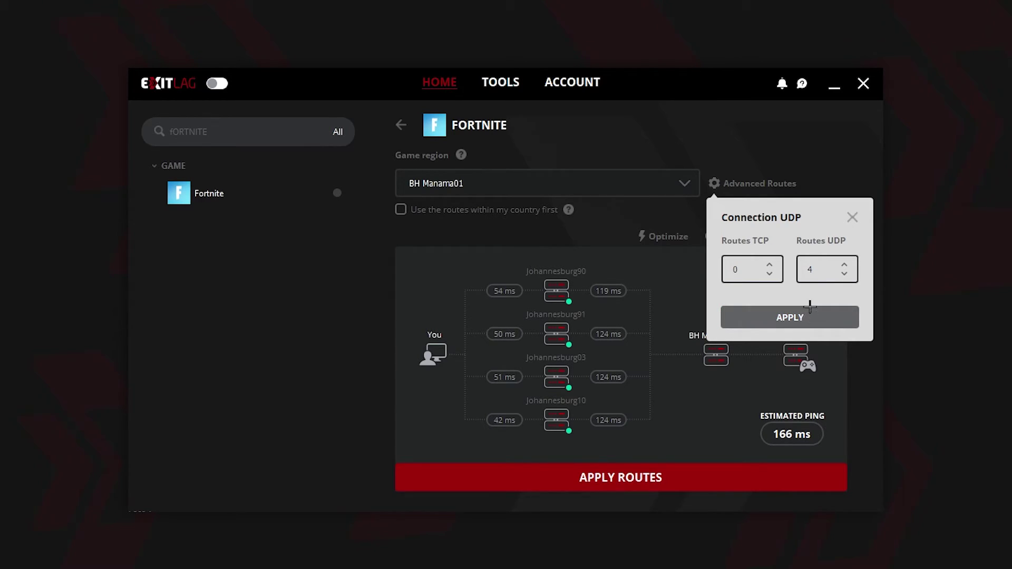
click(844, 273)
click(844, 273)
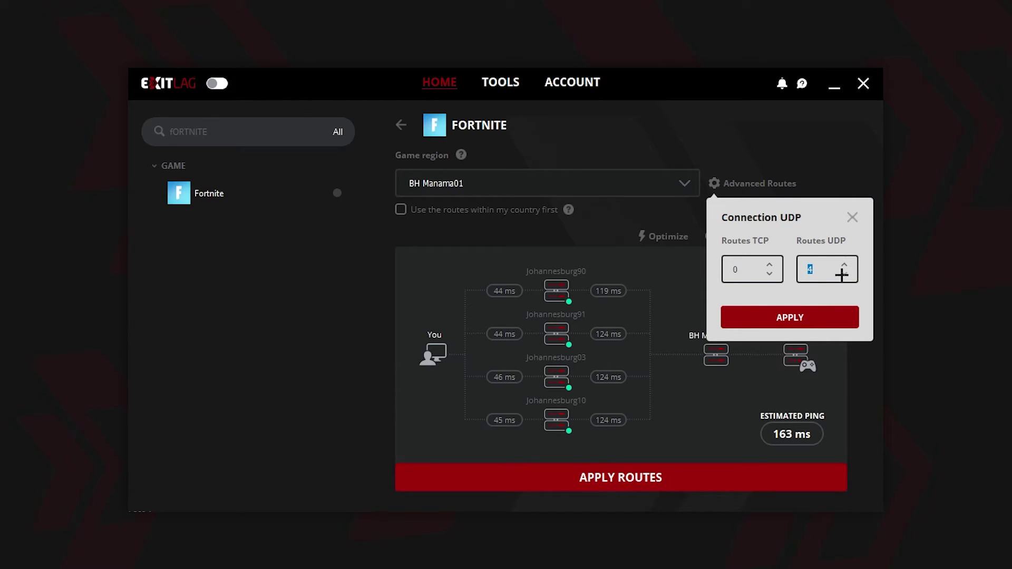
click(789, 318)
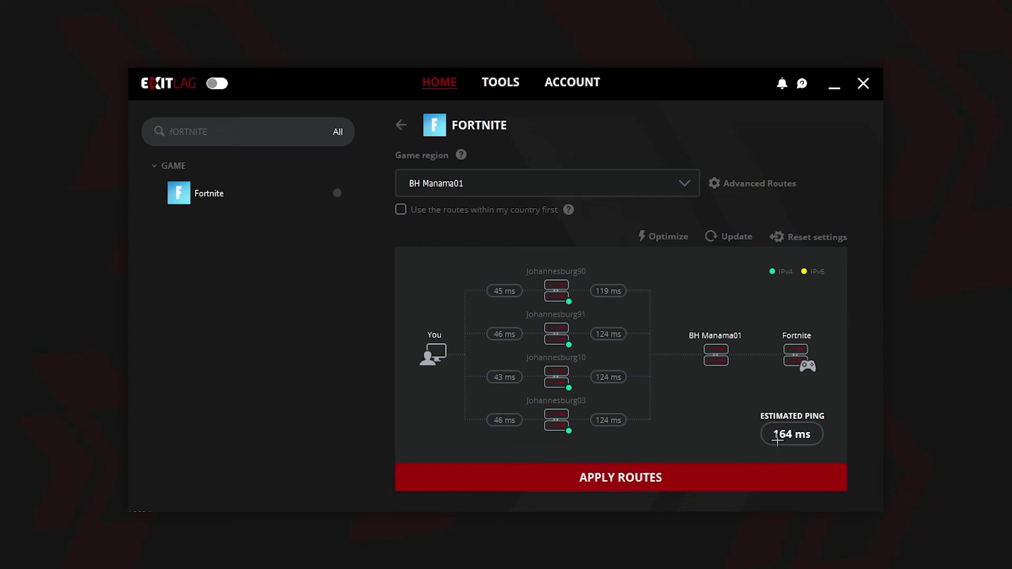
Optimize the routes for Fortnite and apply them
click(663, 237)
click(662, 236)
click(668, 243)
click(629, 481)
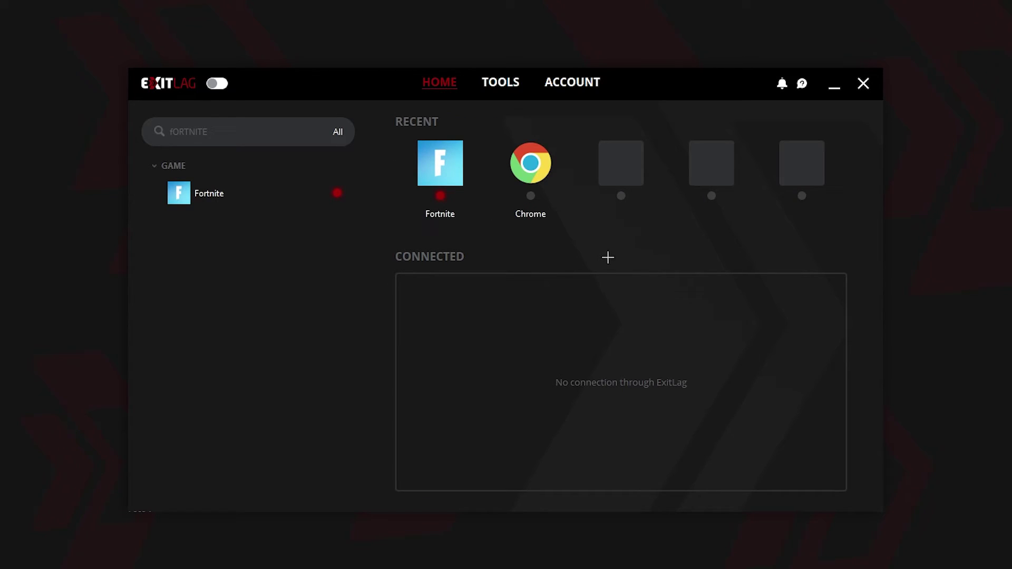
In the general tool settings, set the accuracy in route optimization to High
click(500, 79)
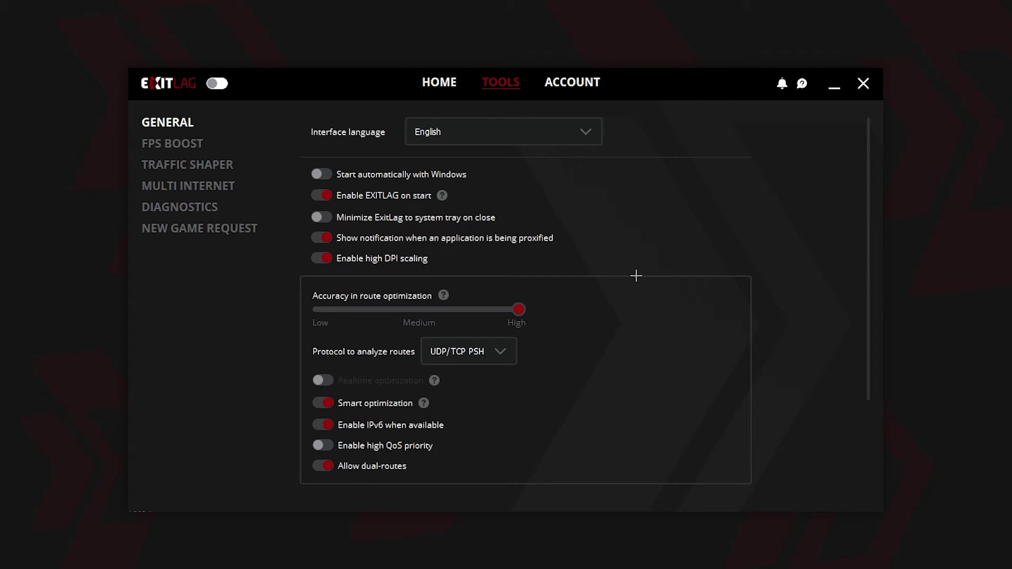
scroll(635, 276, down, 3)
scroll(689, 273, up, 1)
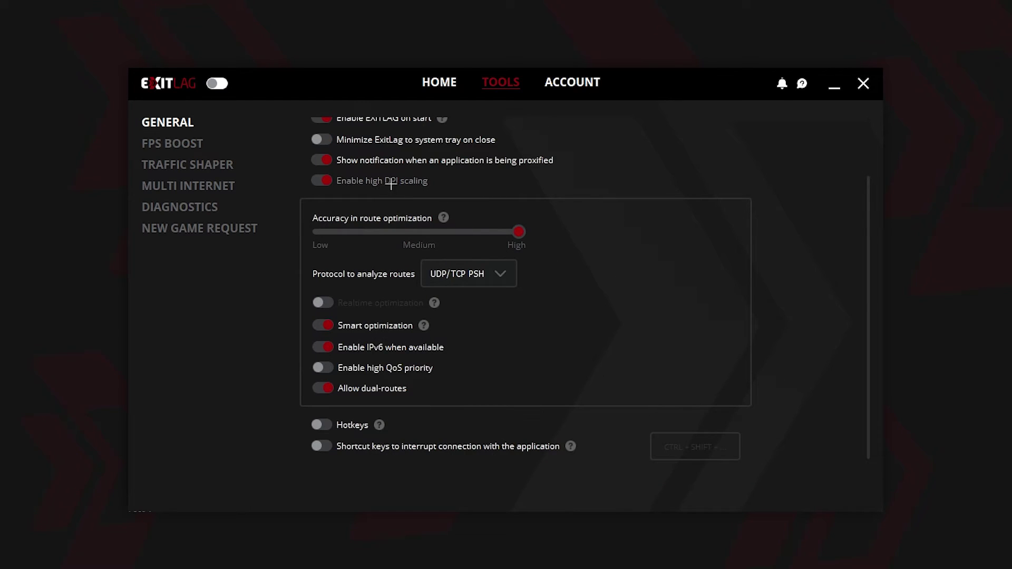
drag(518, 231, 772, 248)
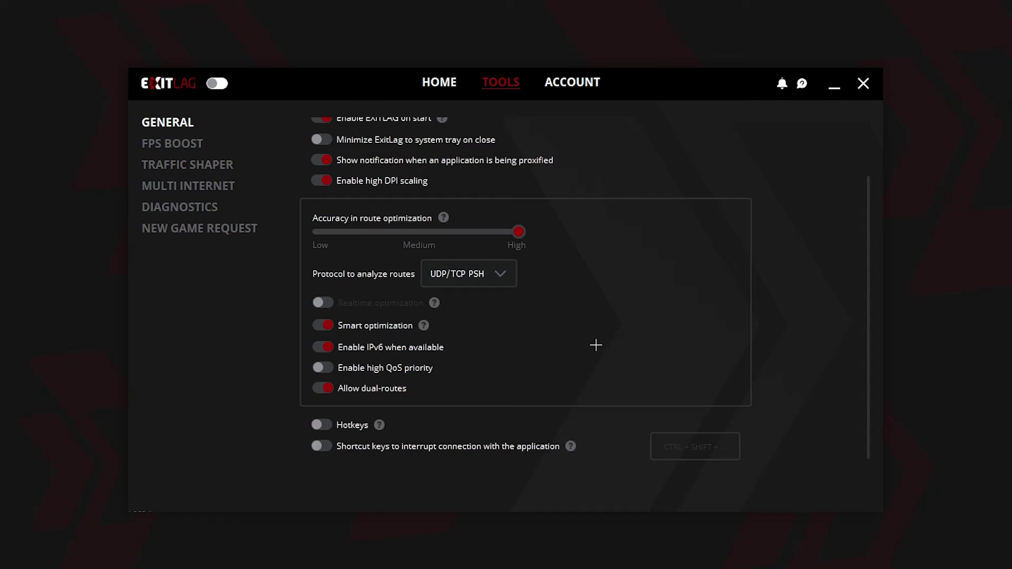
In the FPS Boost settings, enable Disable Energy Efficient Ethernet and agree to restart the network adapters
click(194, 145)
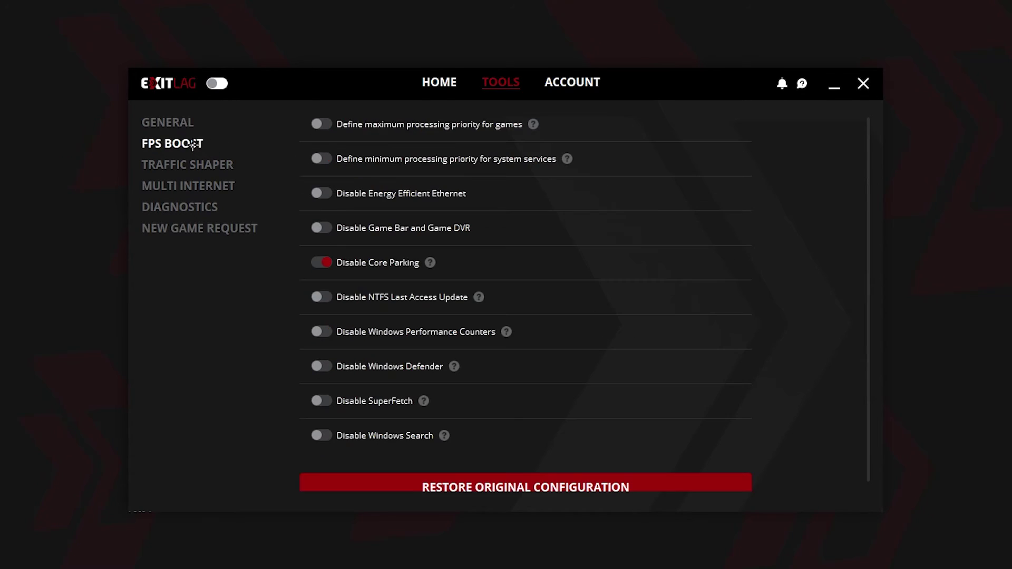
scroll(680, 253, down, 1)
scroll(711, 263, up, 1)
click(321, 193)
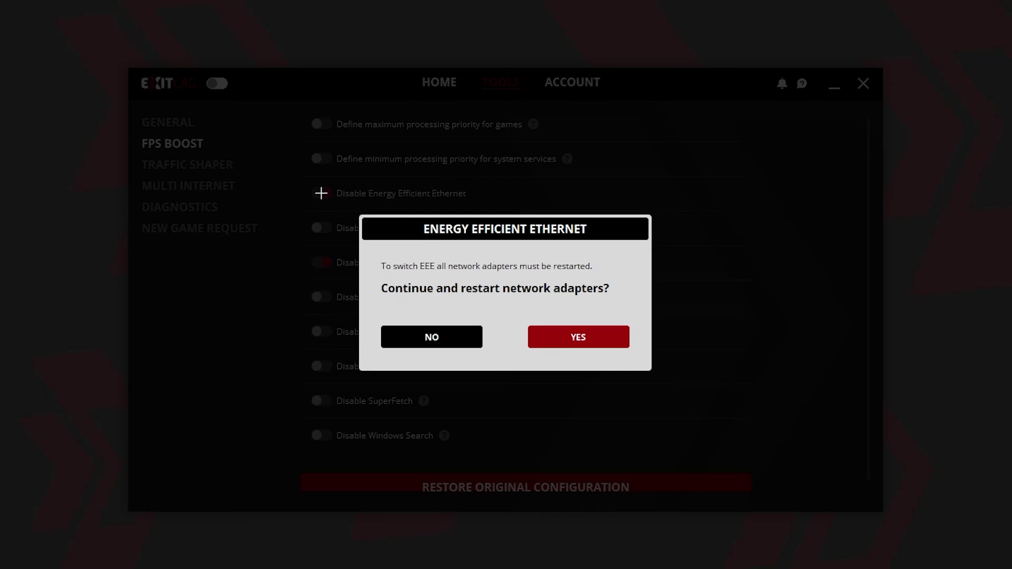
click(566, 337)
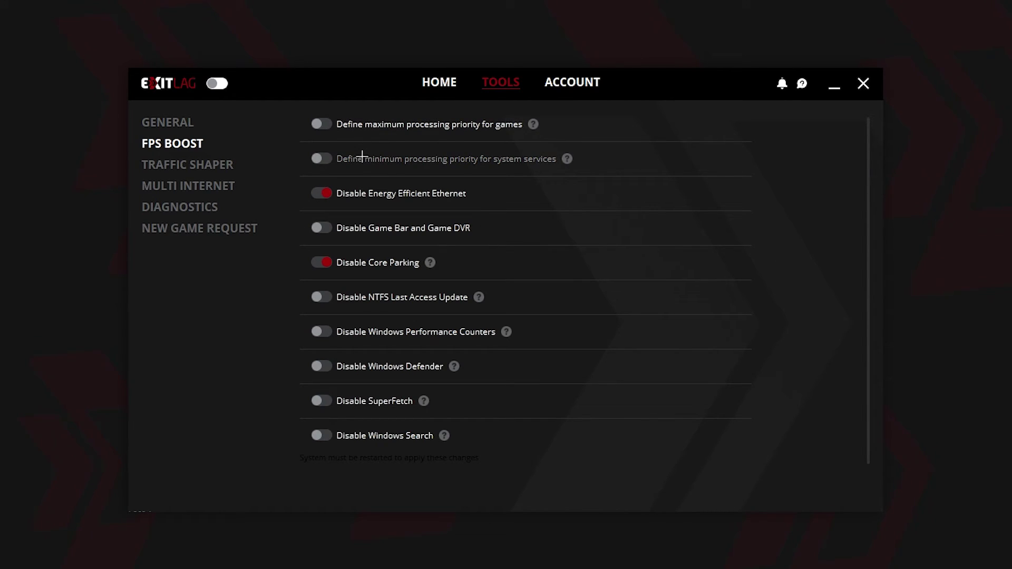
Look through the Traffic Shaper, Diagnostics and New Game Request pages and the account's subscription status
click(214, 165)
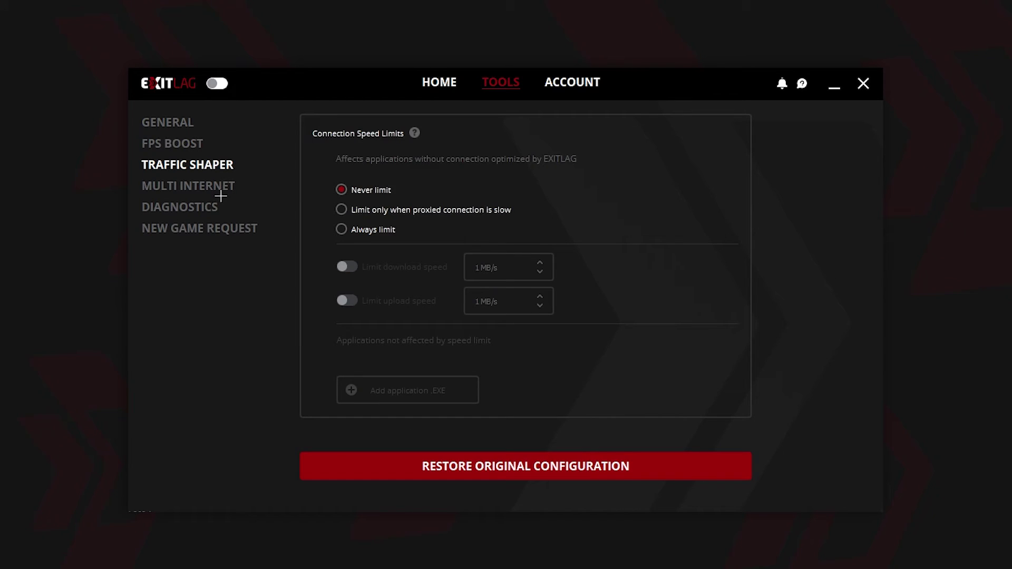
click(207, 208)
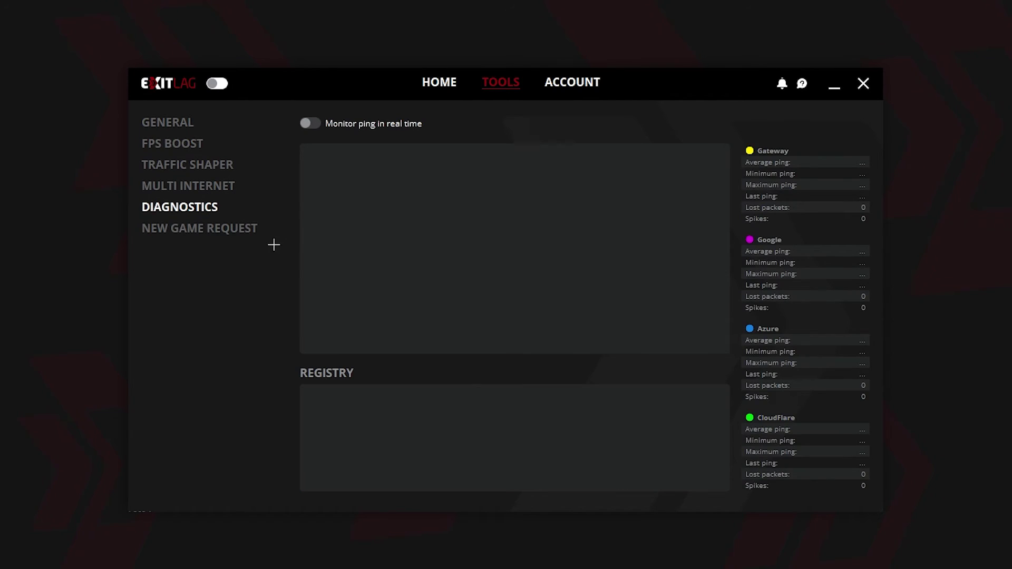
click(218, 231)
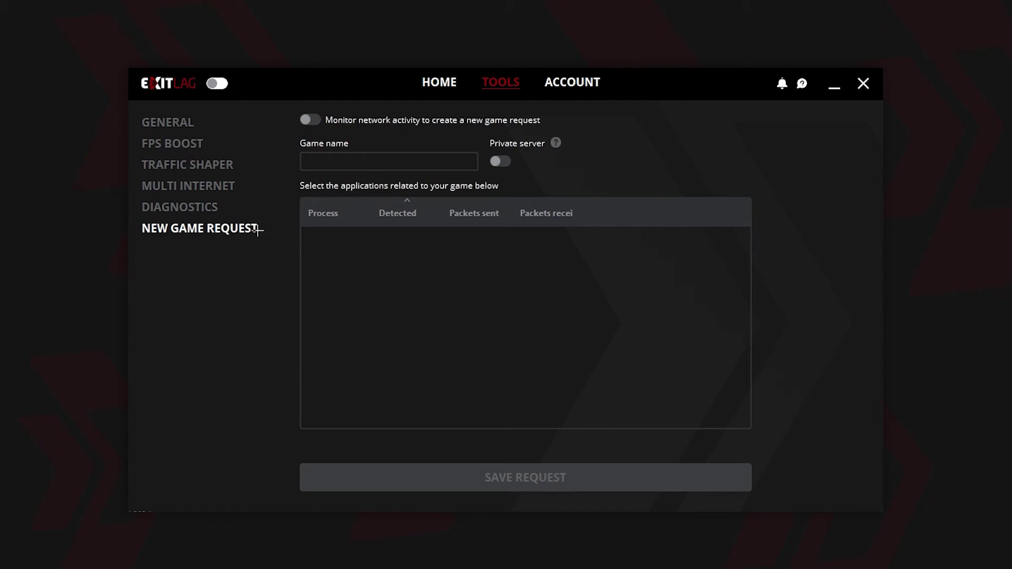
click(189, 206)
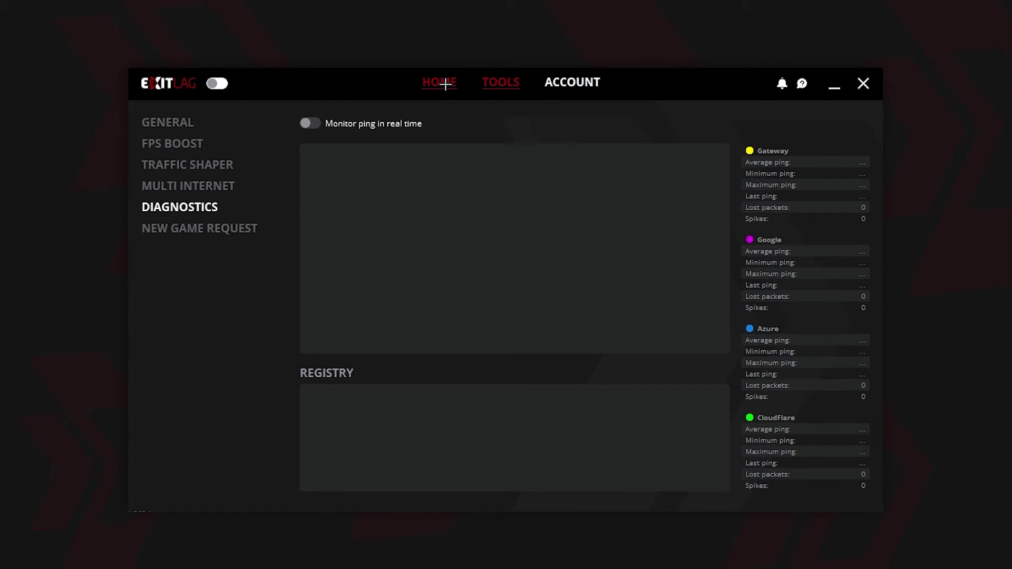
click(568, 85)
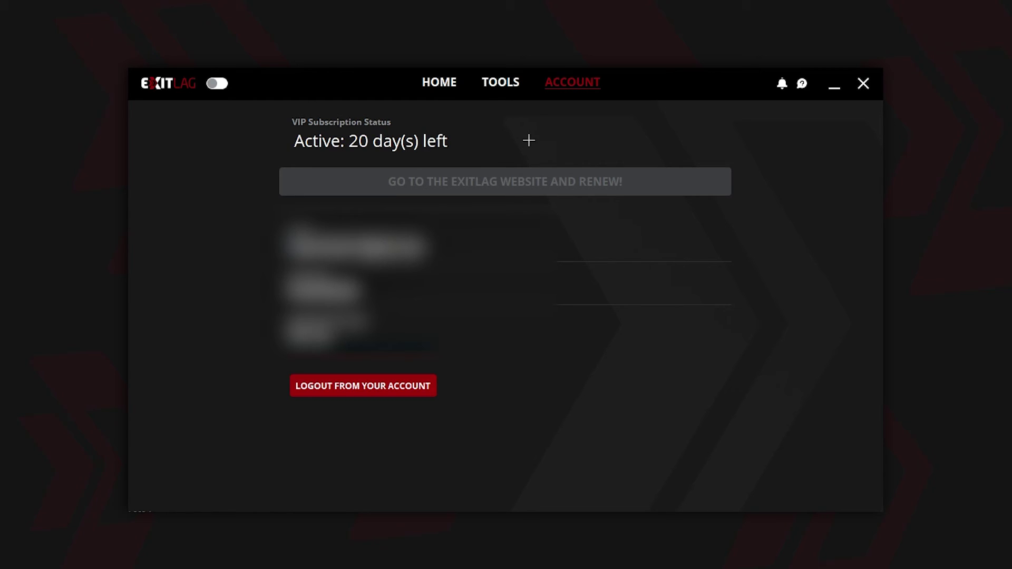
Return to the home page and switch on the ExitLag connection
click(442, 83)
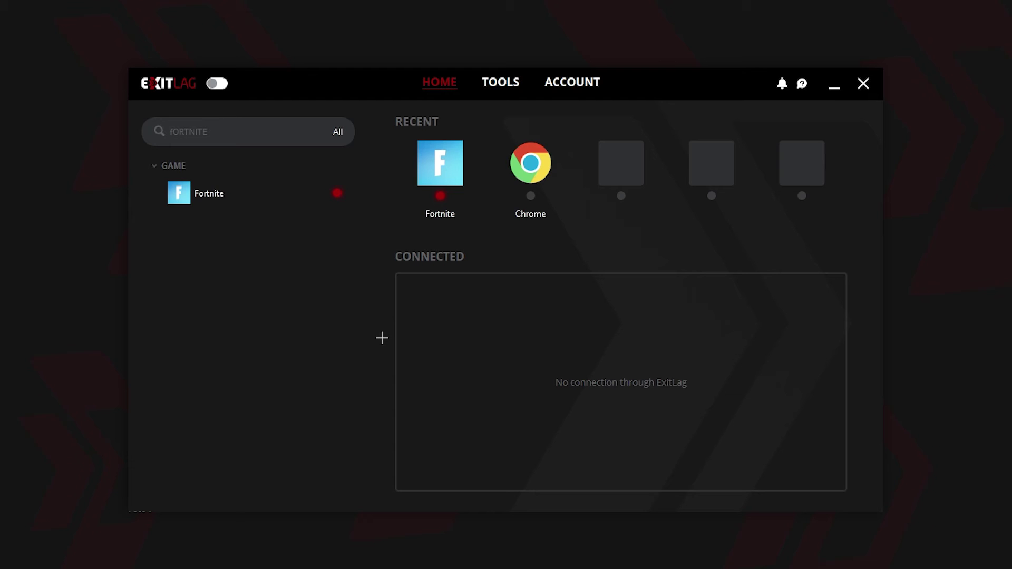
click(216, 85)
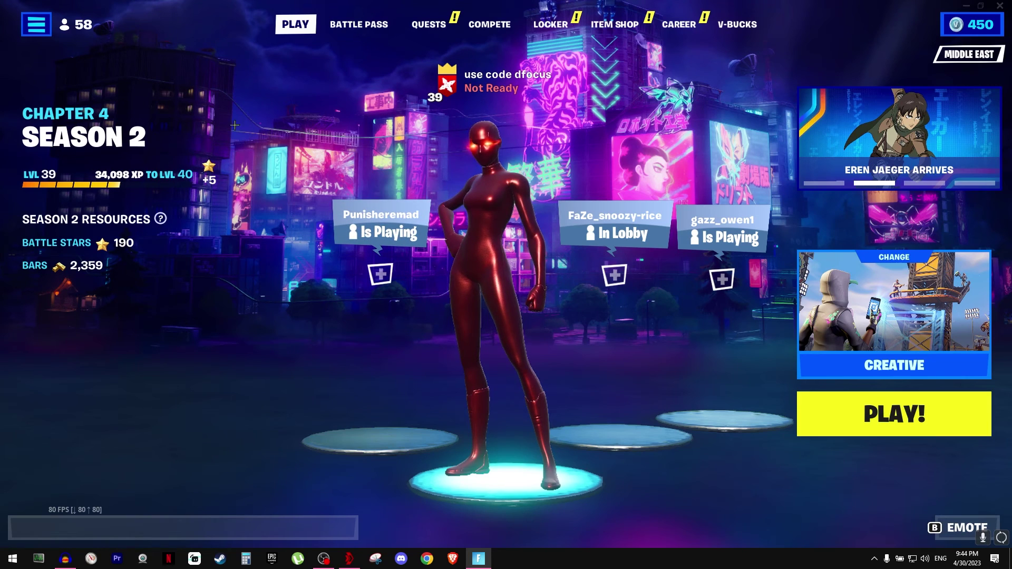
Check the matchmaking region in Fortnite's game settings and leave the settings
key(shift+F3)
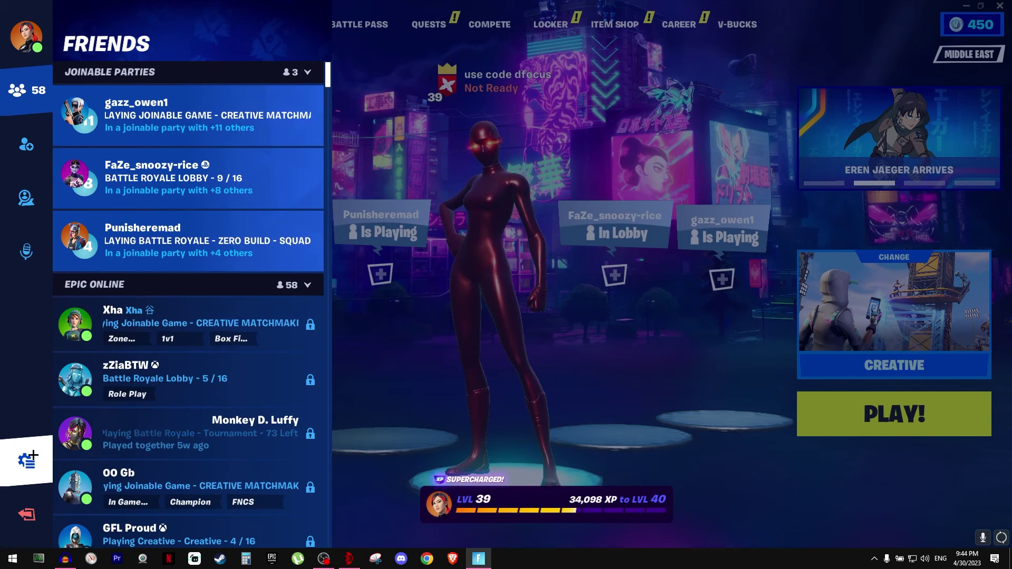
click(29, 457)
click(226, 105)
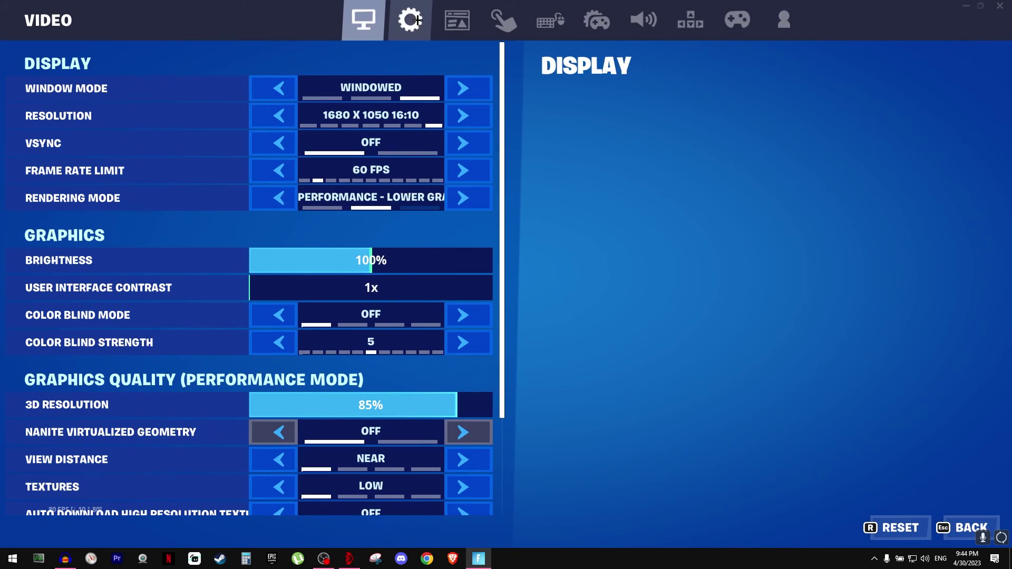
click(410, 20)
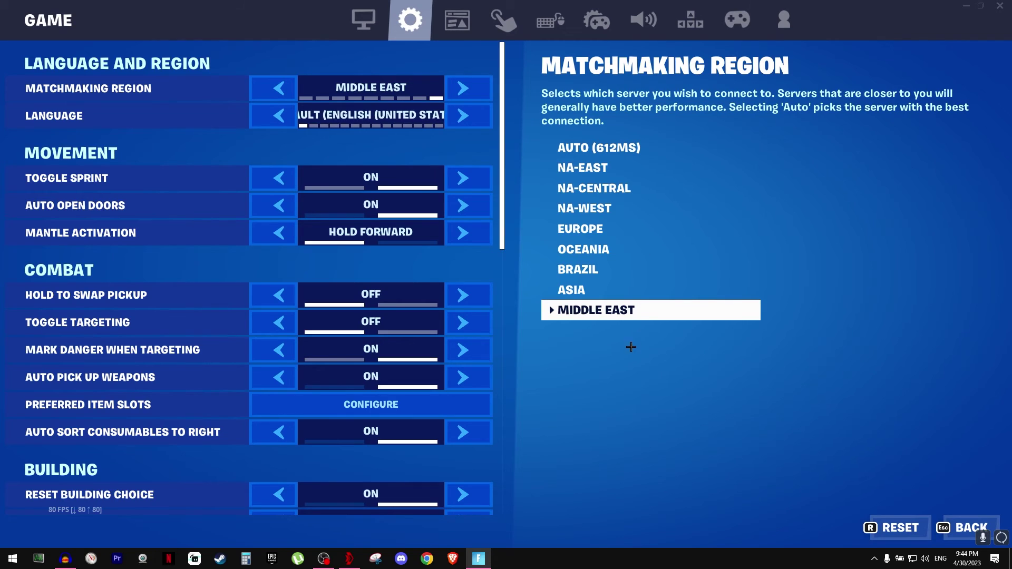
key(Escape)
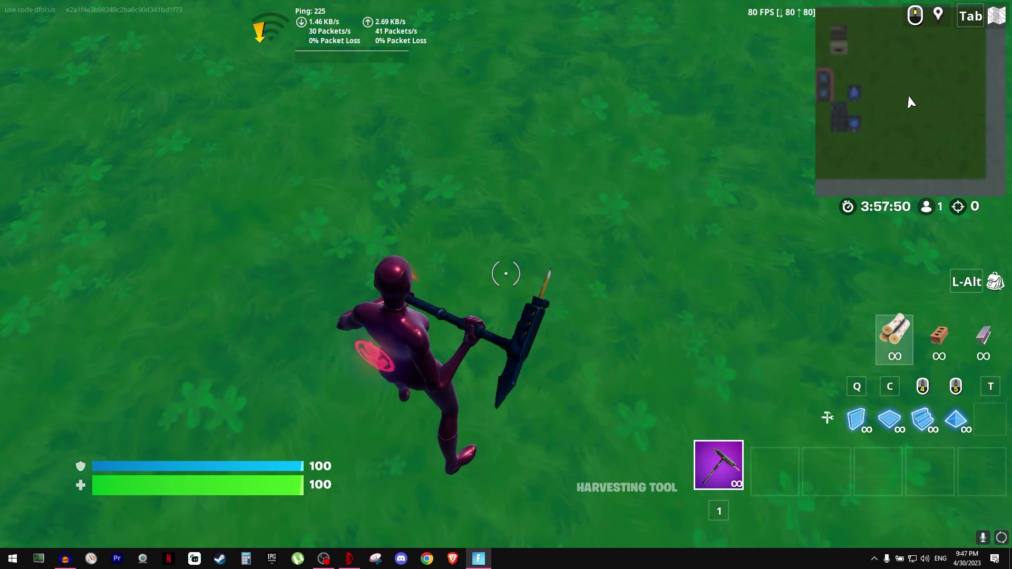
Switch from the Fortnite match to ExitLag and select BH Manama01 as Fortnite's game region
key(Escape)
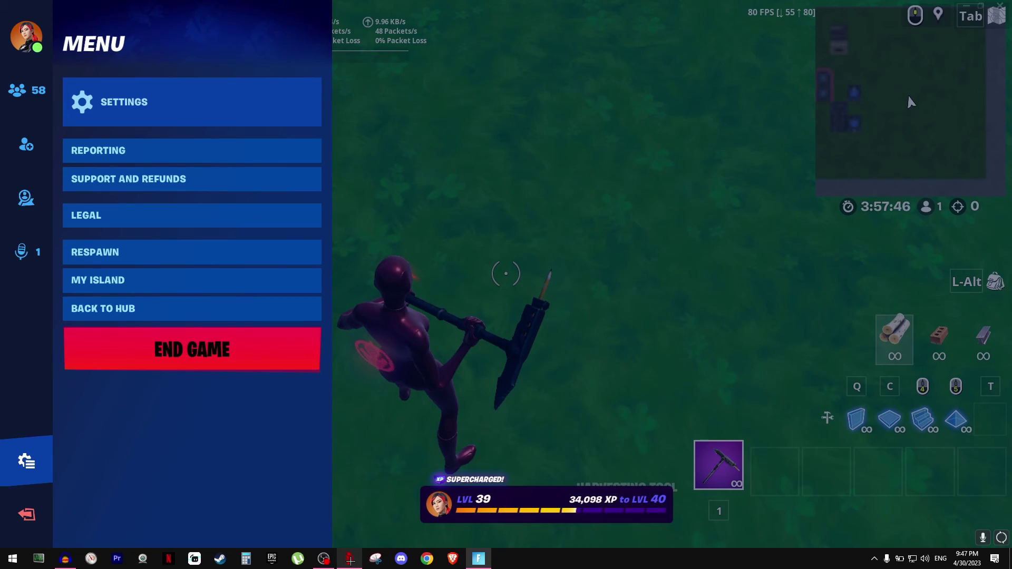
click(348, 558)
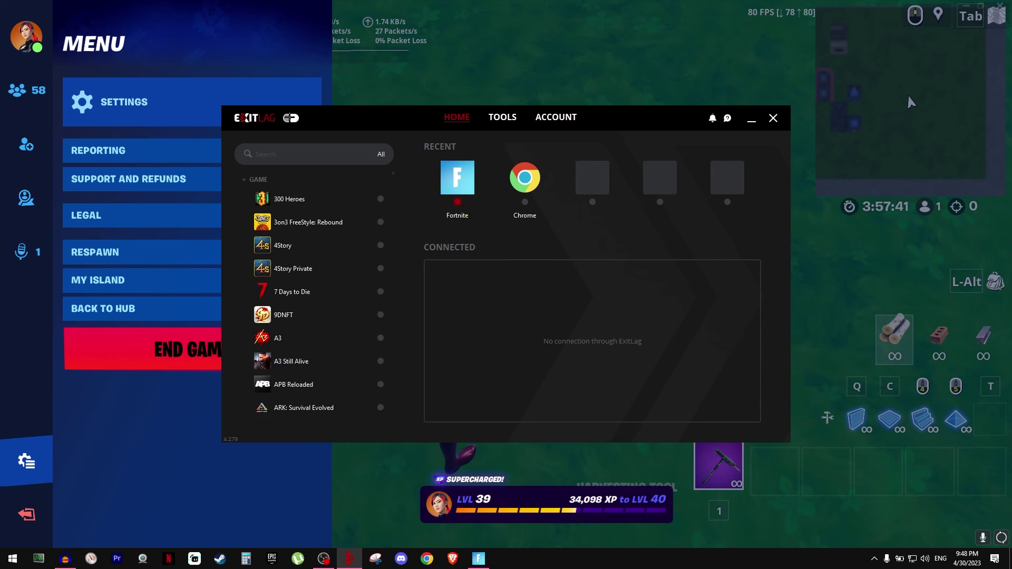
click(463, 176)
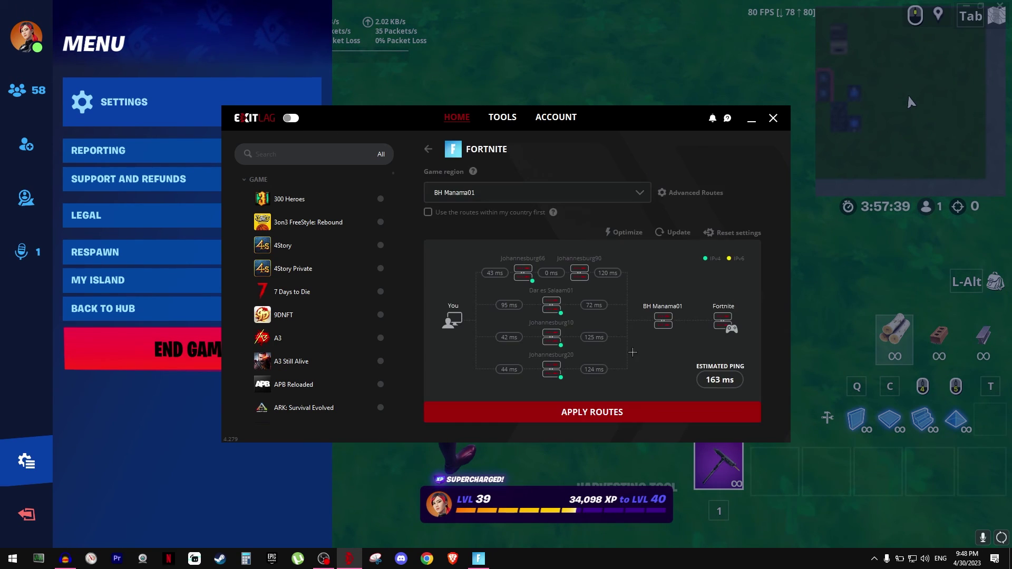
click(514, 196)
click(487, 343)
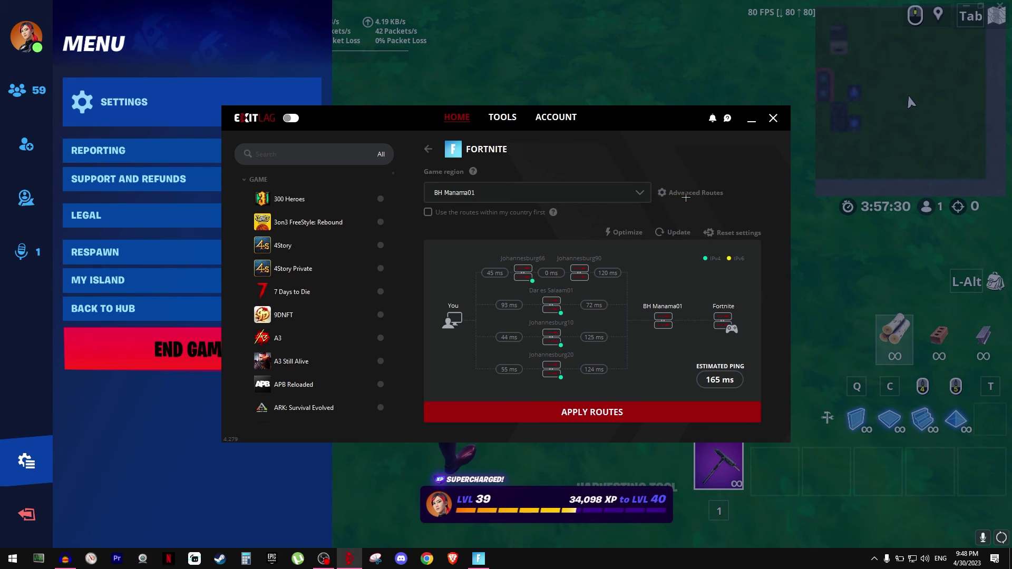
Review the Advanced Routes options without changing them and apply Fortnite's routes
click(686, 193)
click(764, 218)
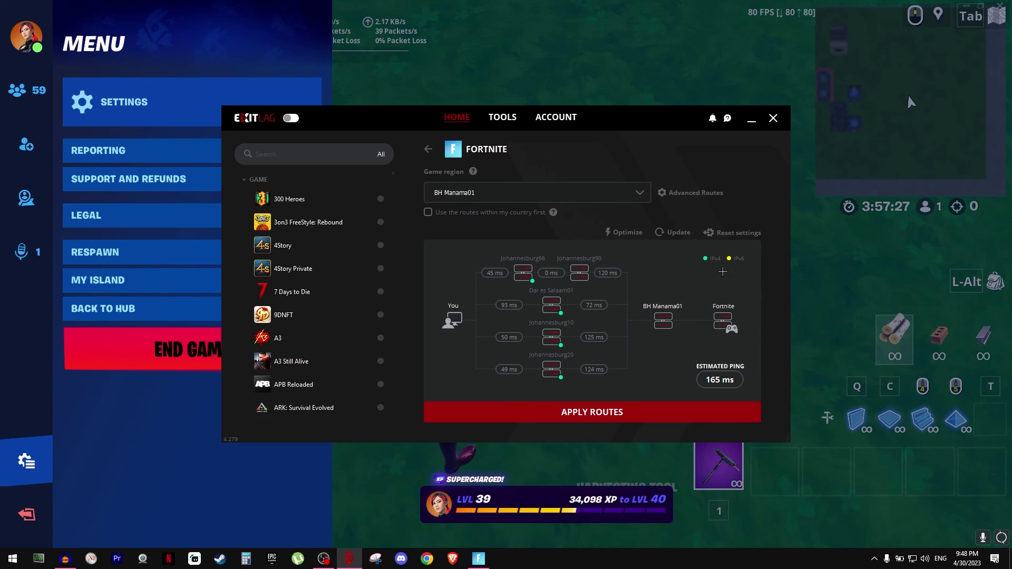
click(696, 193)
click(764, 216)
click(628, 418)
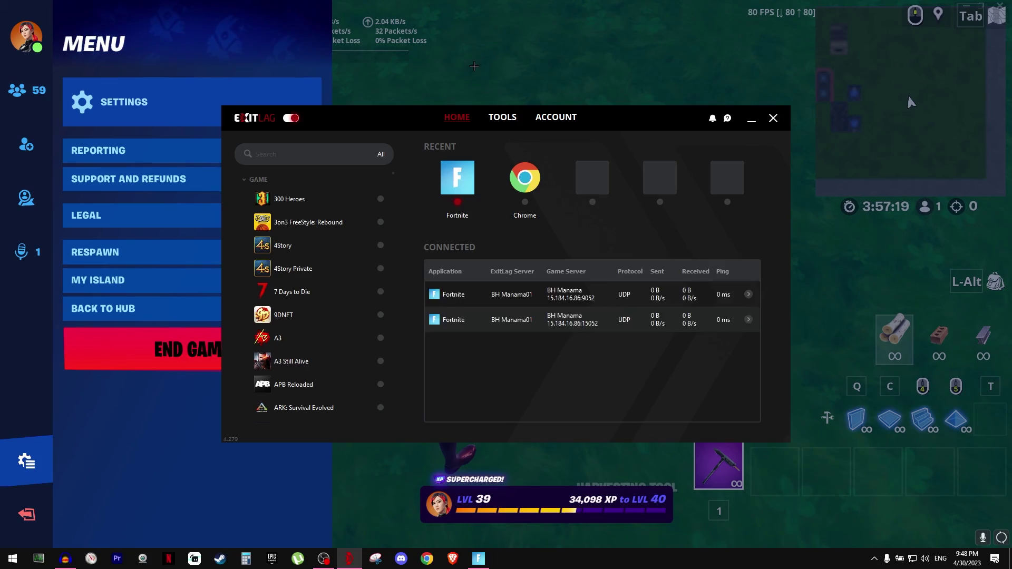
Return to the Fortnite match and run across the field while checking the ping and packet loss
click(911, 102)
key(w)
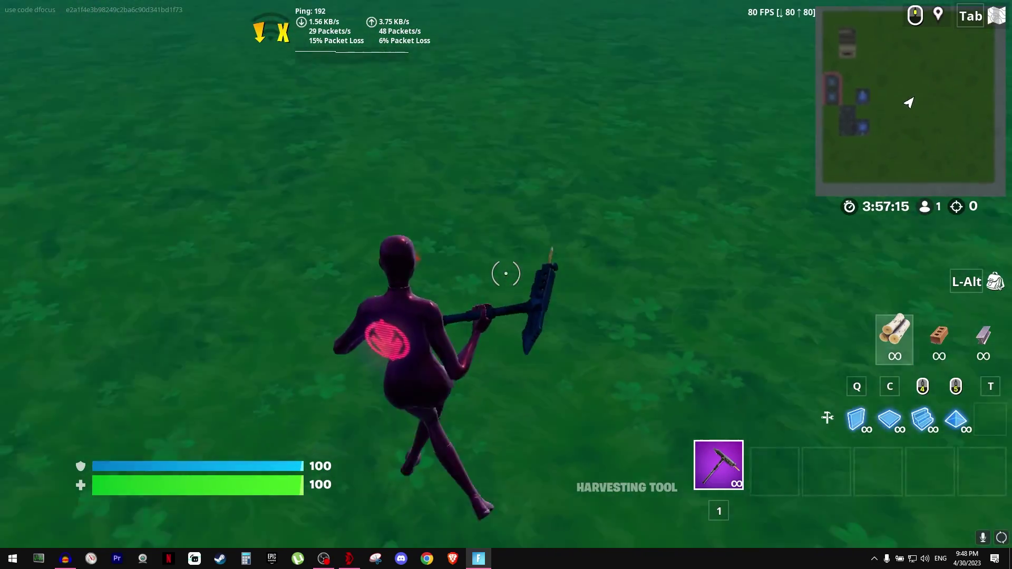
key(w)
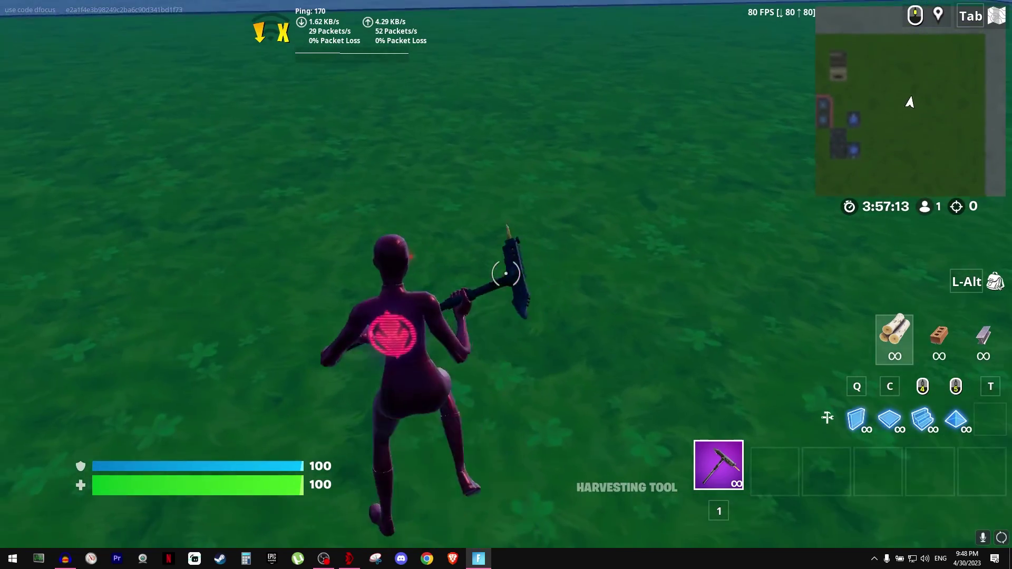
key(w)
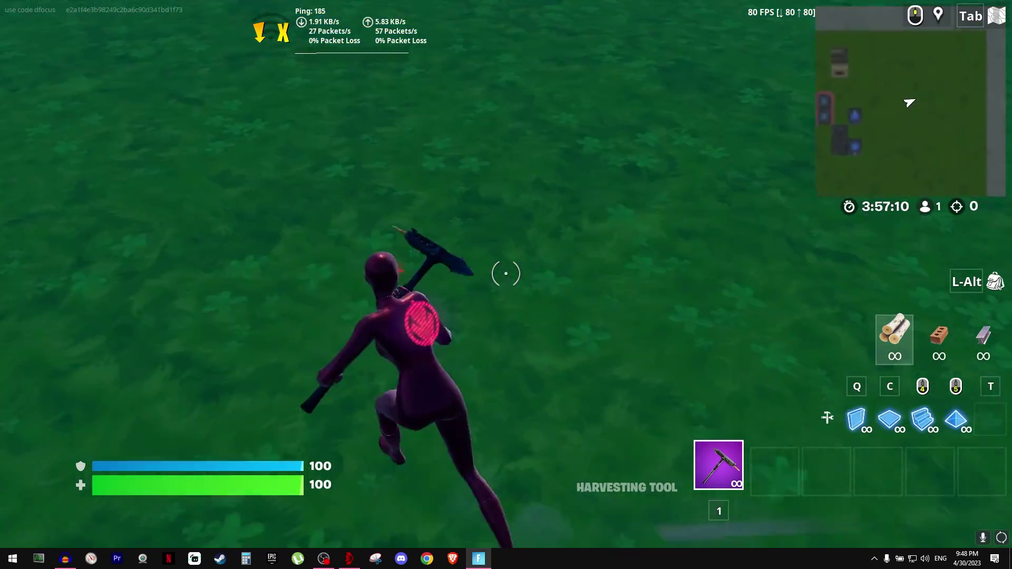
key(w)
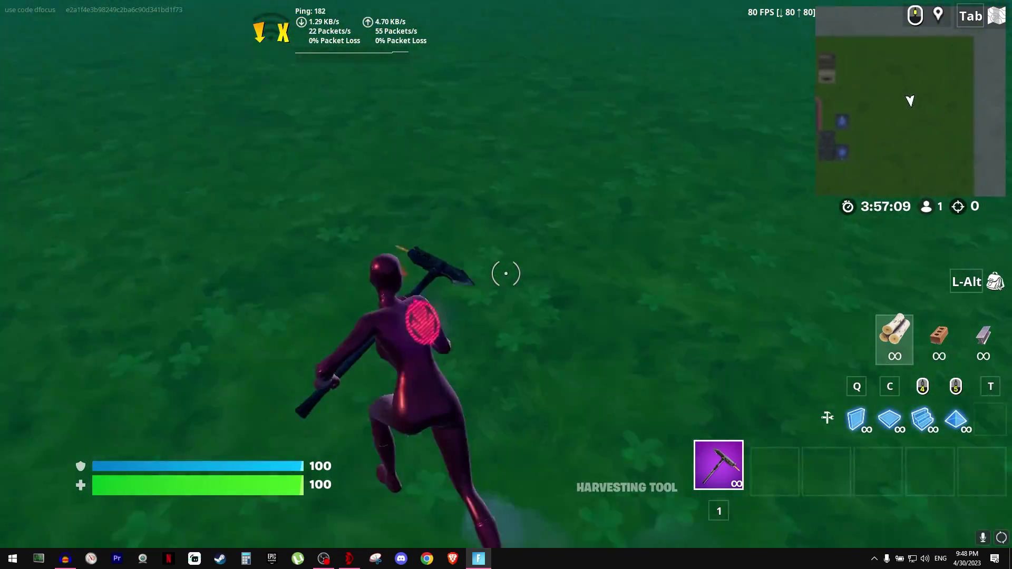
key(w)
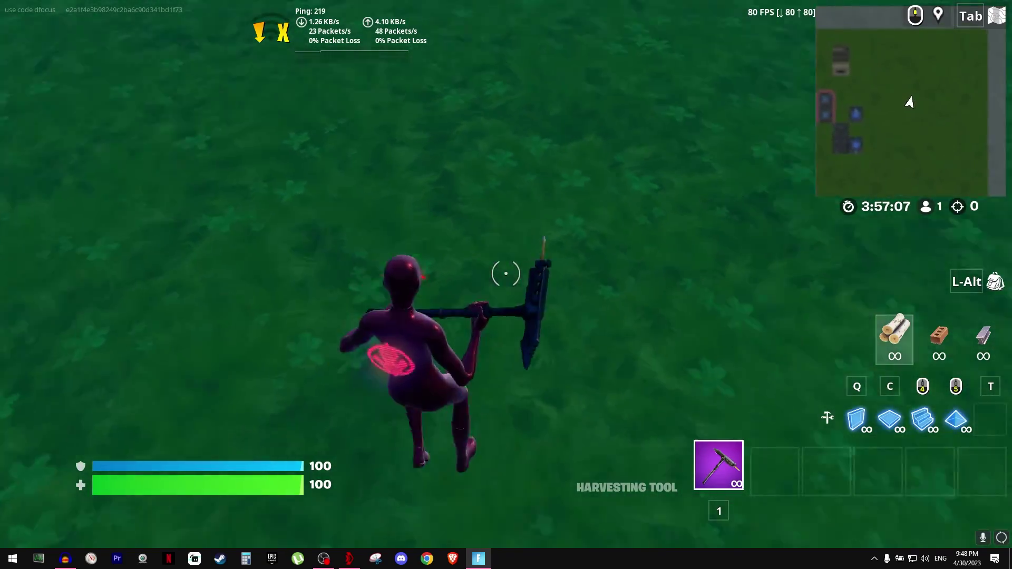
Keep moving through the grass field and monitor the on-screen network statistics for ping and packet loss over time
key(w)
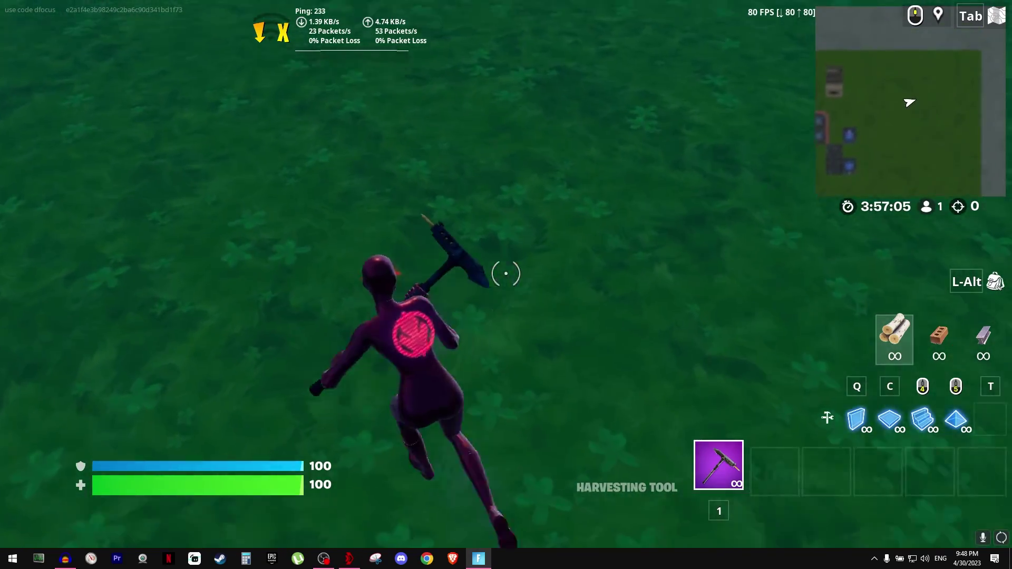
key(w)
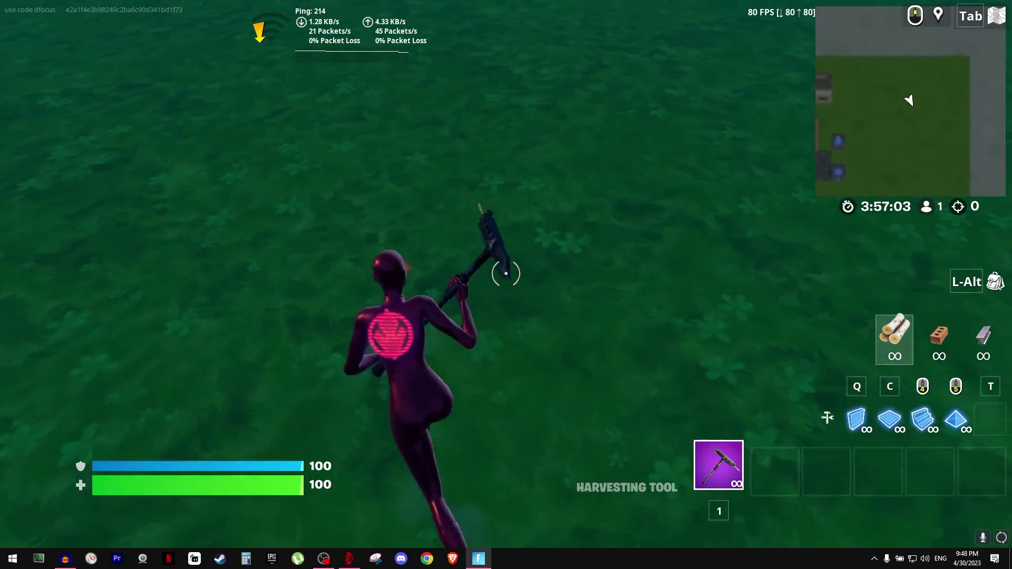
key(w)
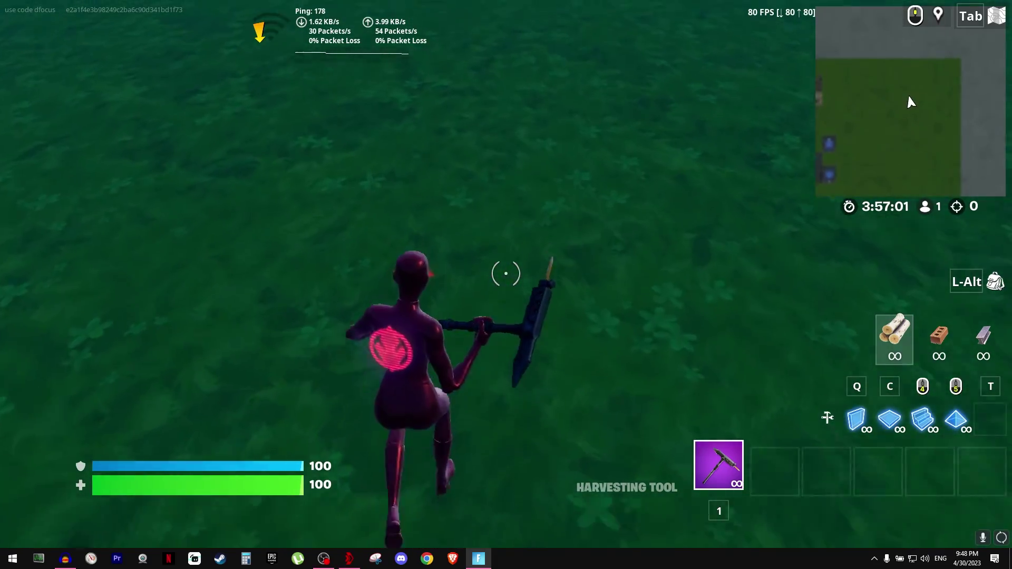
key(w)
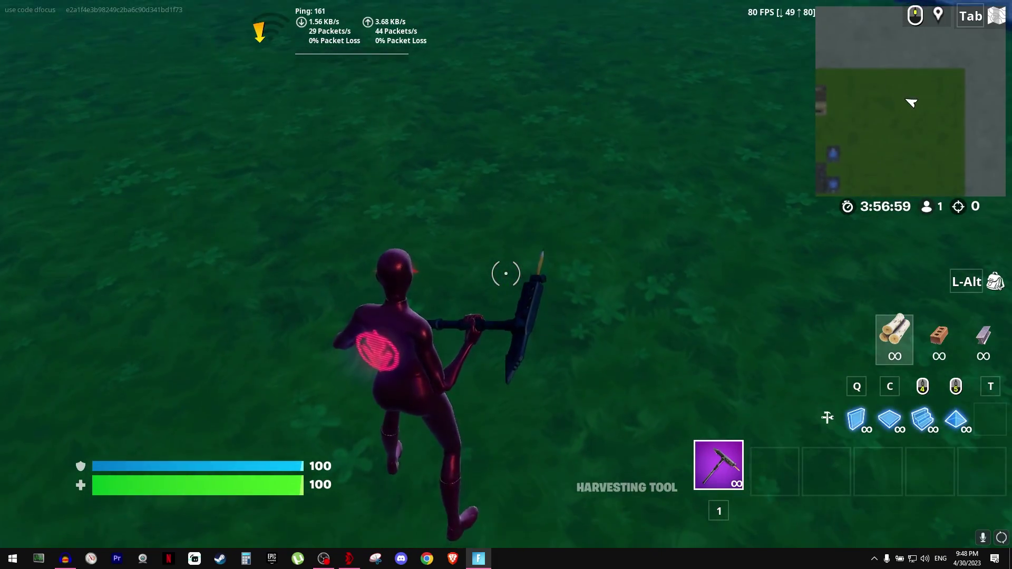
key(w)
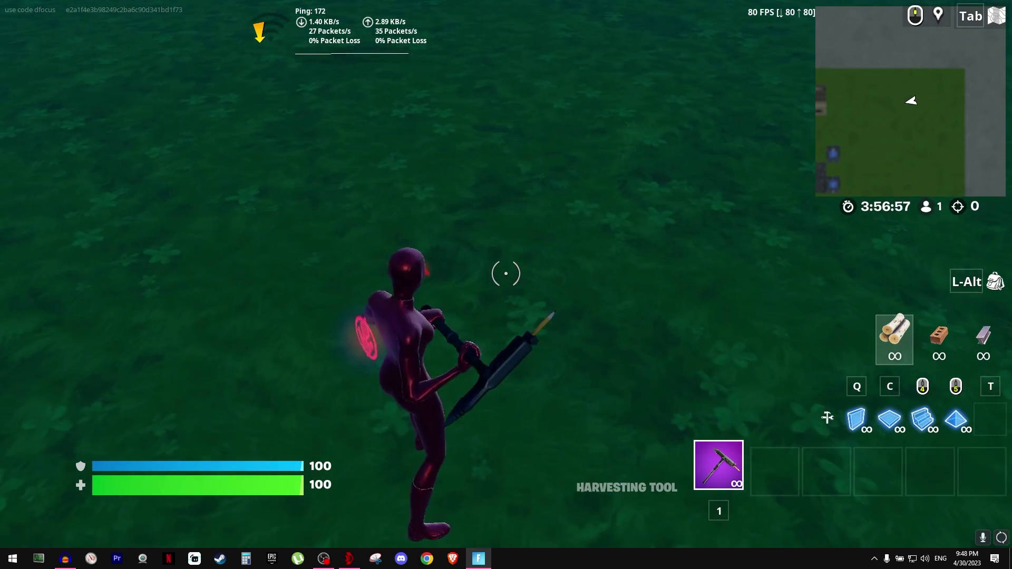
key(w)
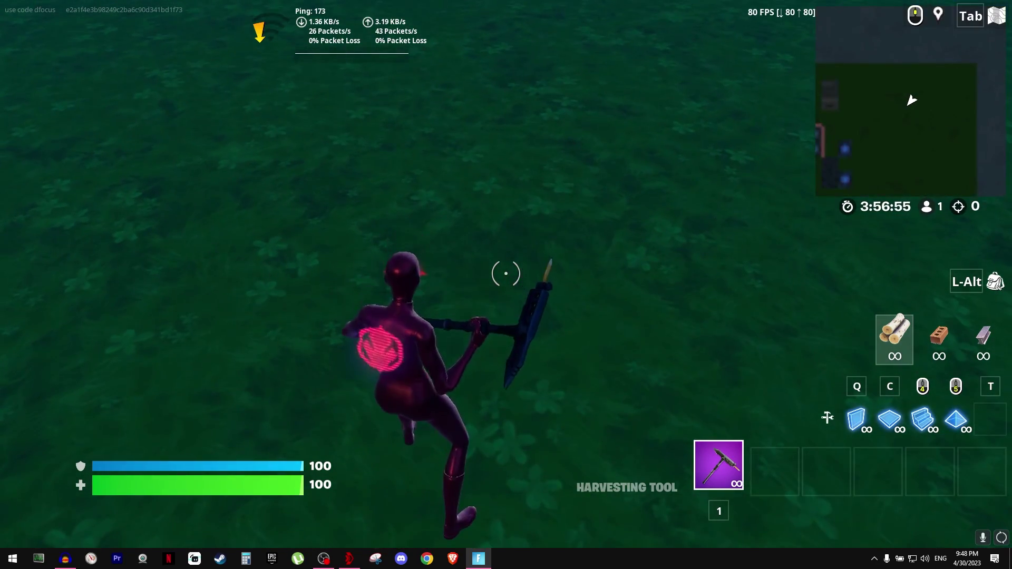
key(w)
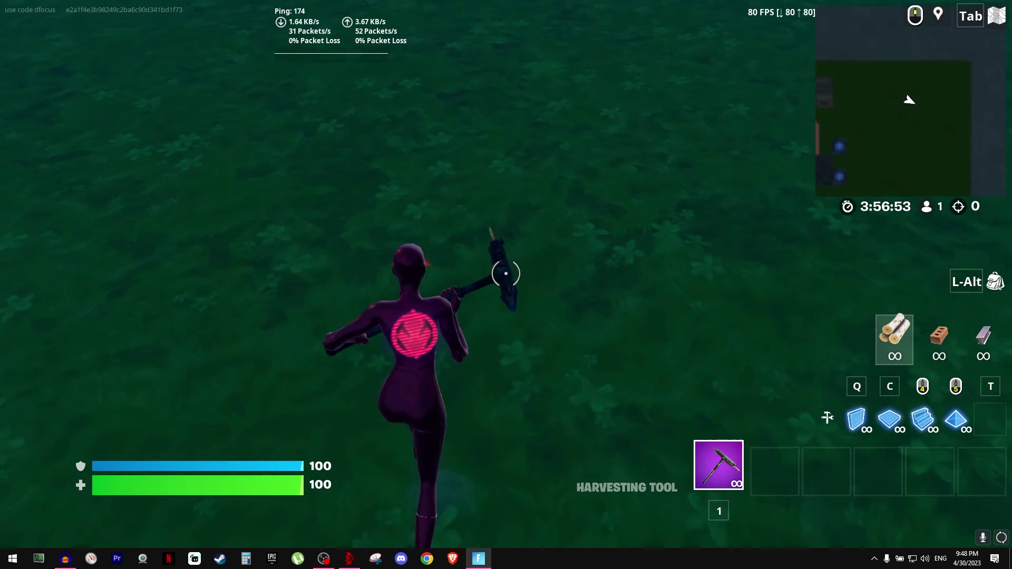
key(w)
key(w)
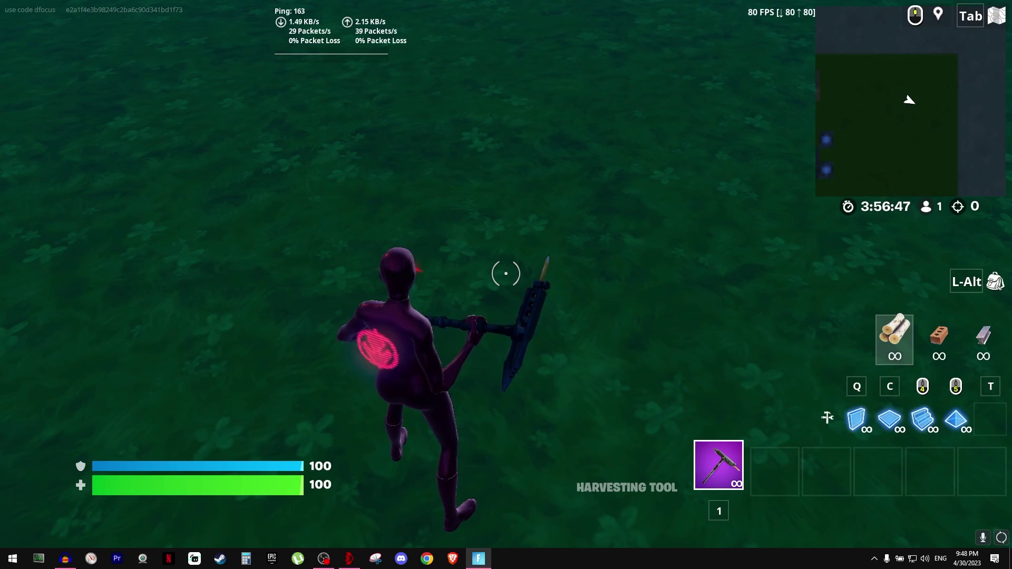
Switch from the harvesting tool to build mode and start building with wood on the field
click(506, 274)
key(q)
click(506, 274)
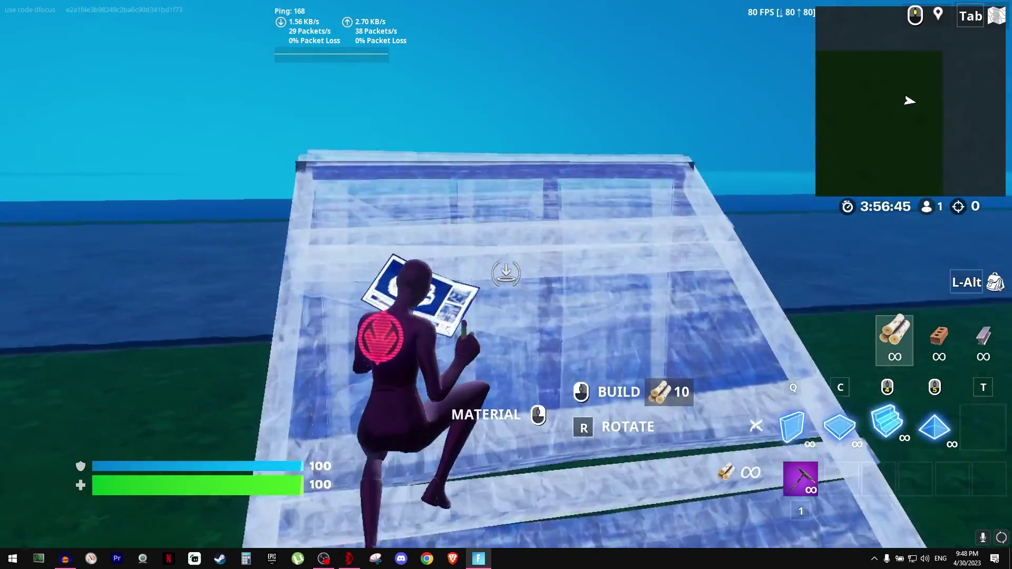